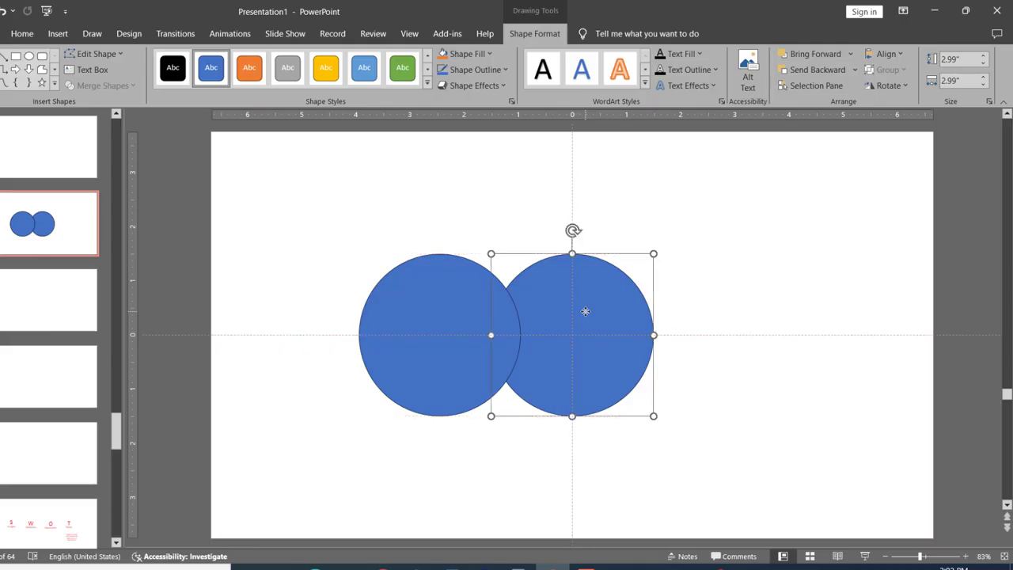
- Fill the right circle with light gold and set its fill transparency to 46%
{"action": "left_click", "coordinate": [474, 53]}
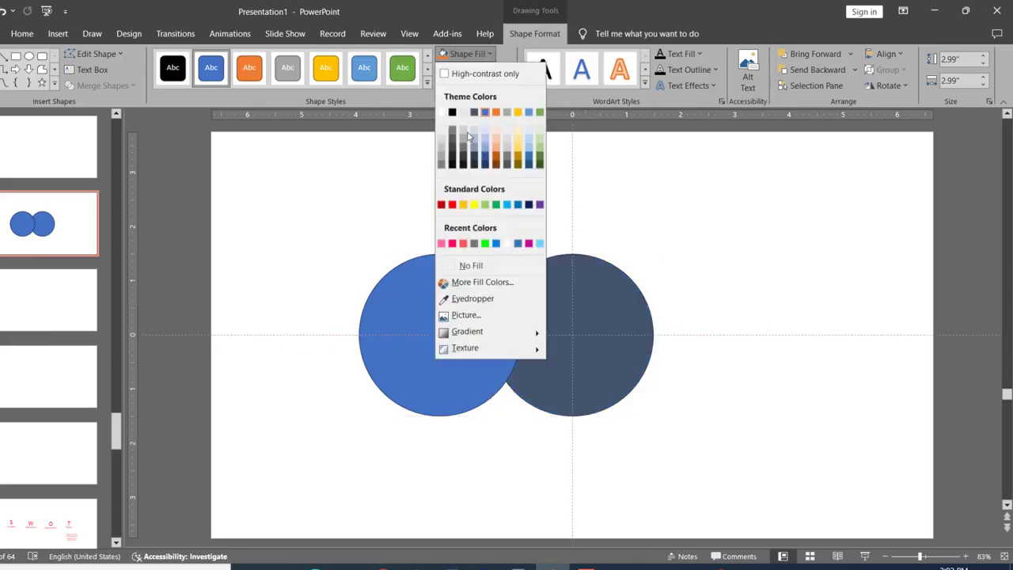
{"action": "left_click", "coordinate": [521, 150]}
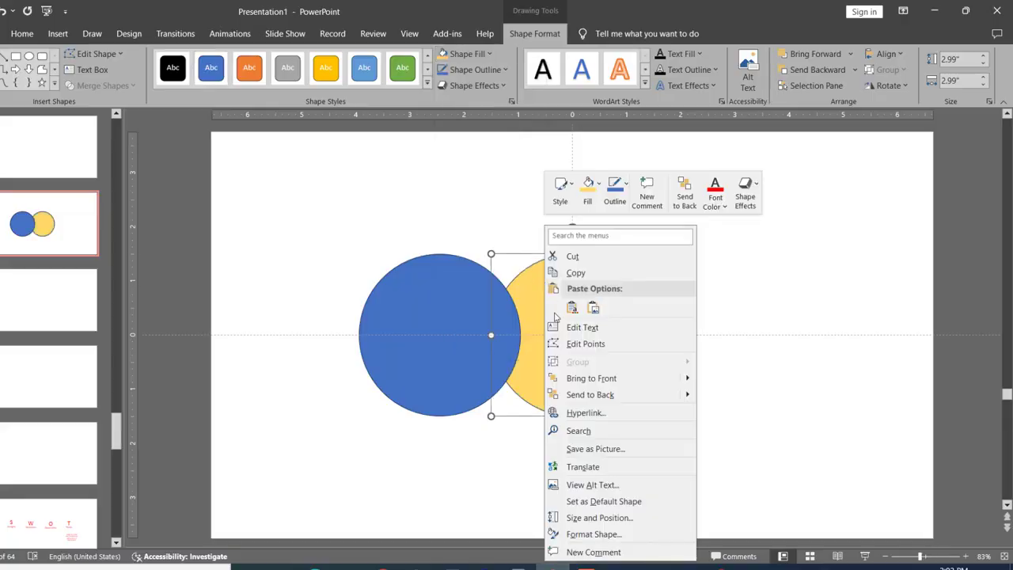
{"action": "right_click", "coordinate": [545, 290]}
{"action": "left_click", "coordinate": [624, 534]}
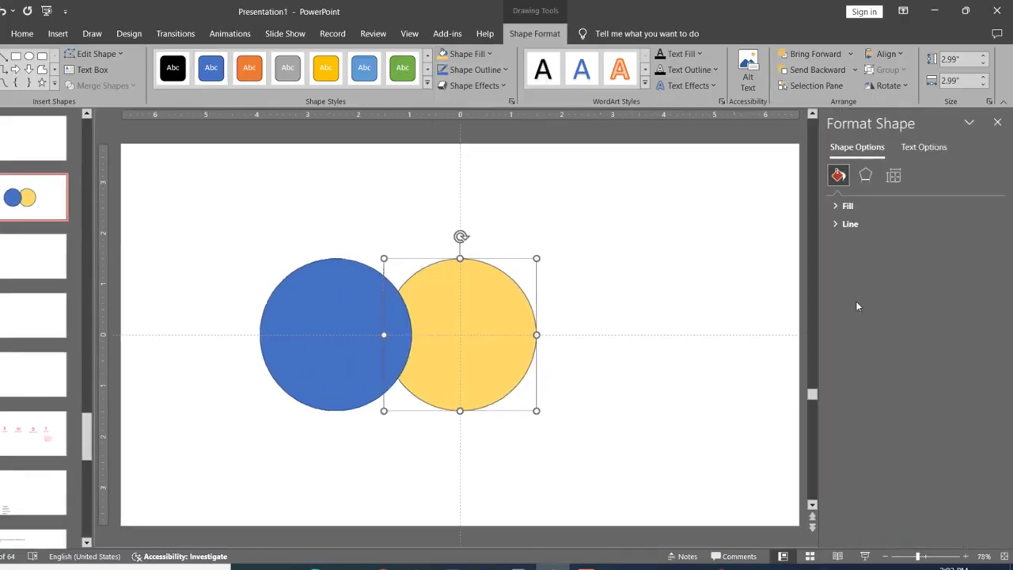
{"action": "left_click", "coordinate": [843, 206]}
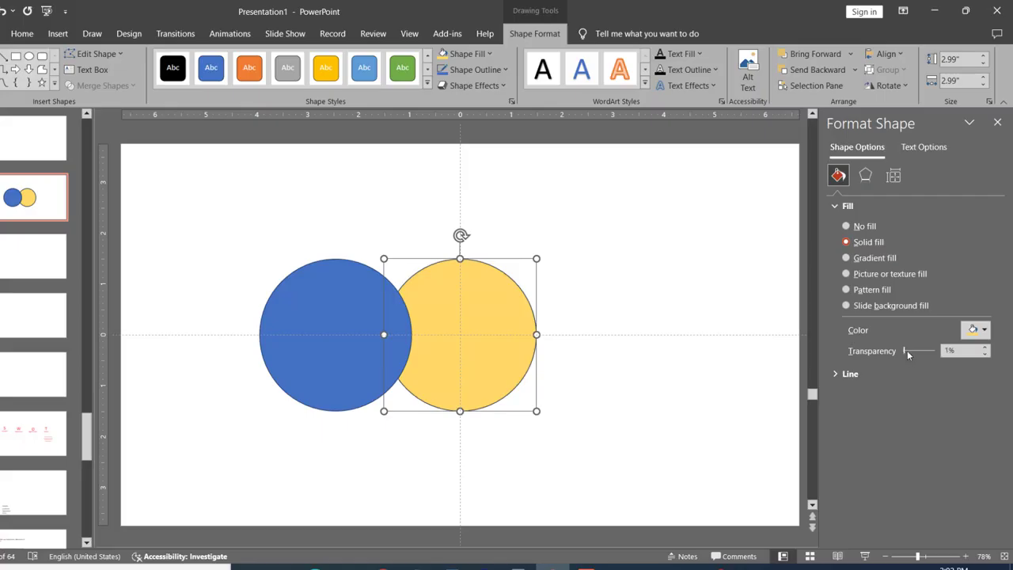
{"action": "left_click_drag", "start_coordinate": [907, 353], "coordinate": [917, 355]}
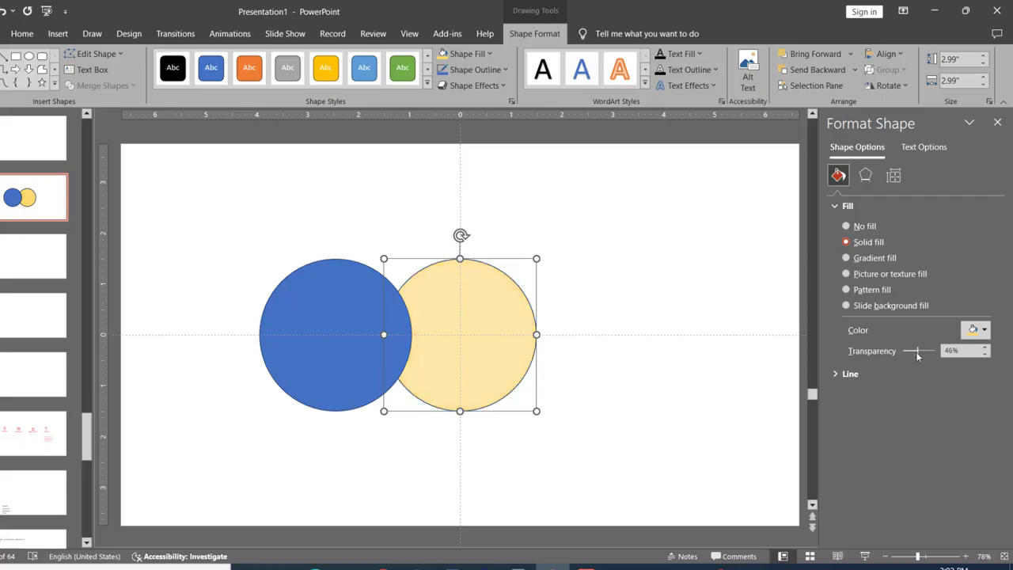
{"action": "left_click", "coordinate": [996, 121]}
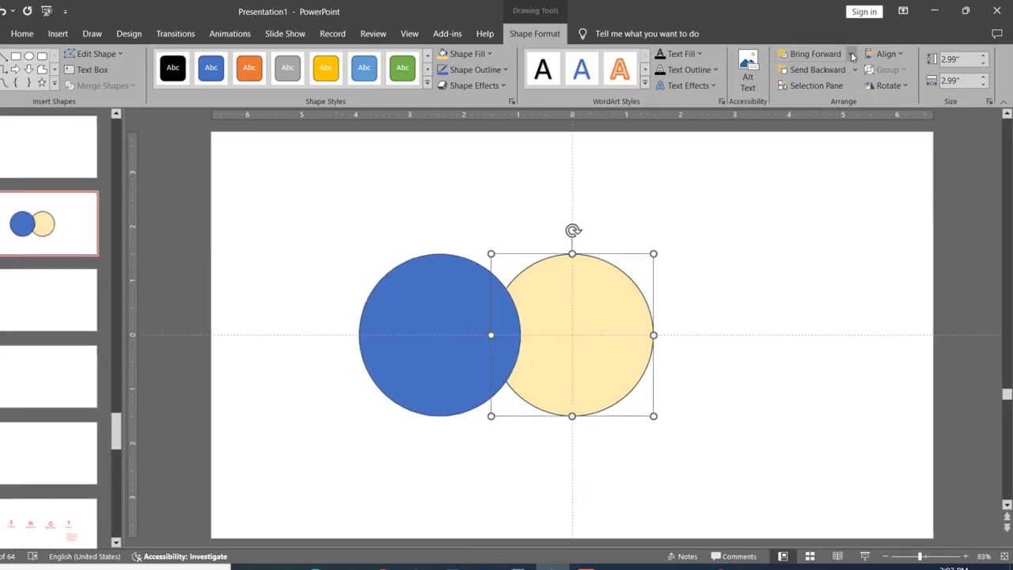
- Bring the light gold circle forward so it overlaps the blue circle
{"action": "left_click", "coordinate": [850, 54]}
{"action": "left_click", "coordinate": [839, 73]}
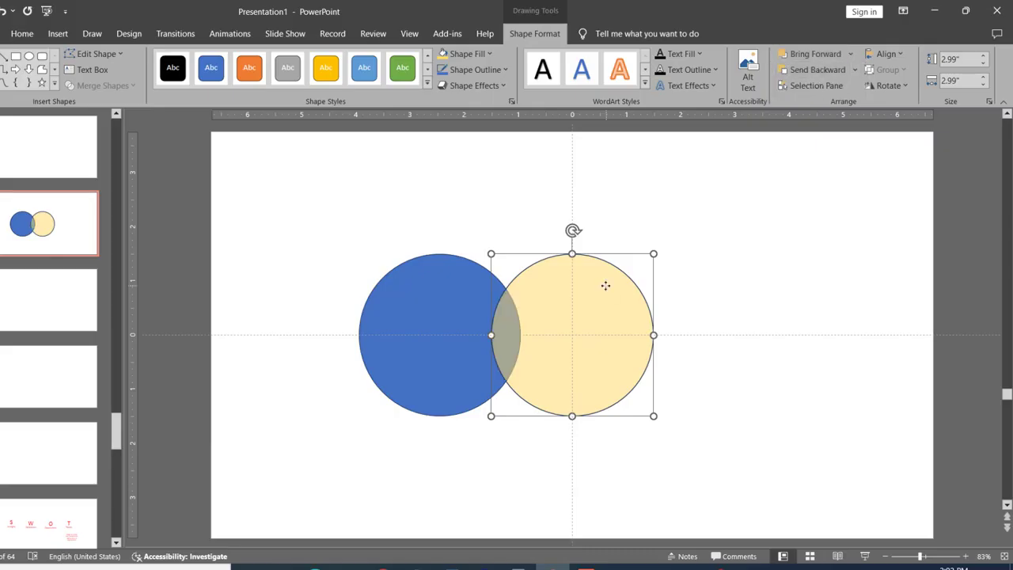
{"action": "left_click_drag", "start_coordinate": [606, 285], "coordinate": [604, 284]}
{"action": "left_click", "coordinate": [685, 252]}
- Draw a rounded rectangle about 0.85 by 0.27 in and place it over the upper crossing of the circles
{"action": "scroll", "coordinate": [687, 252], "scroll_direction": "up", "scroll_amount": 4}
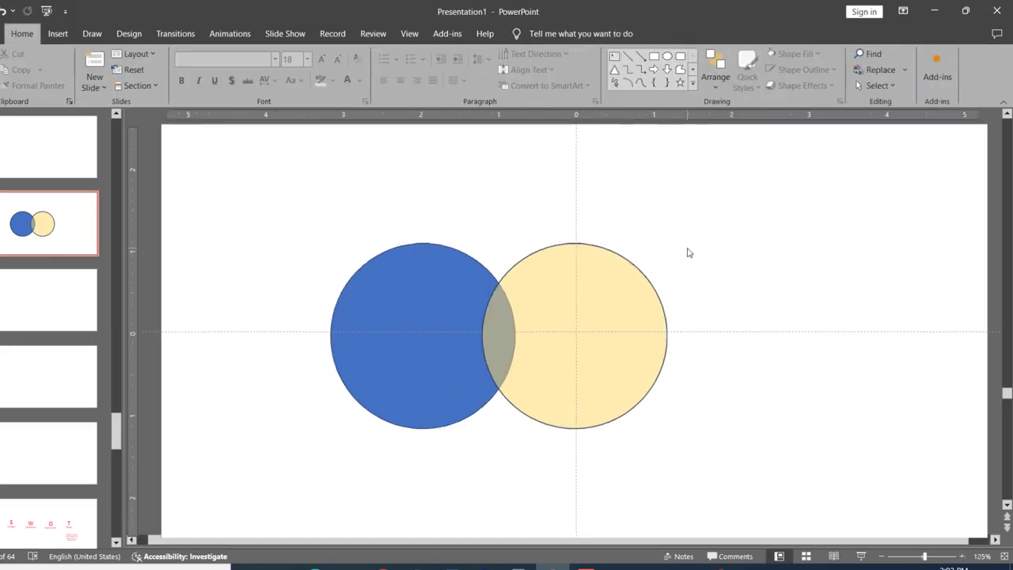
{"action": "left_click", "coordinate": [678, 62]}
{"action": "mouse_move", "coordinate": [689, 167]}
{"action": "left_mouse_down"}
{"action": "mouse_move", "coordinate": [773, 224]}
{"action": "mouse_move", "coordinate": [728, 208]}
{"action": "mouse_move", "coordinate": [728, 192]}
{"action": "mouse_move", "coordinate": [762, 182]}
{"action": "mouse_move", "coordinate": [752, 182]}
{"action": "mouse_move", "coordinate": [629, 208]}
{"action": "mouse_move", "coordinate": [487, 263]}
{"action": "left_mouse_up"}
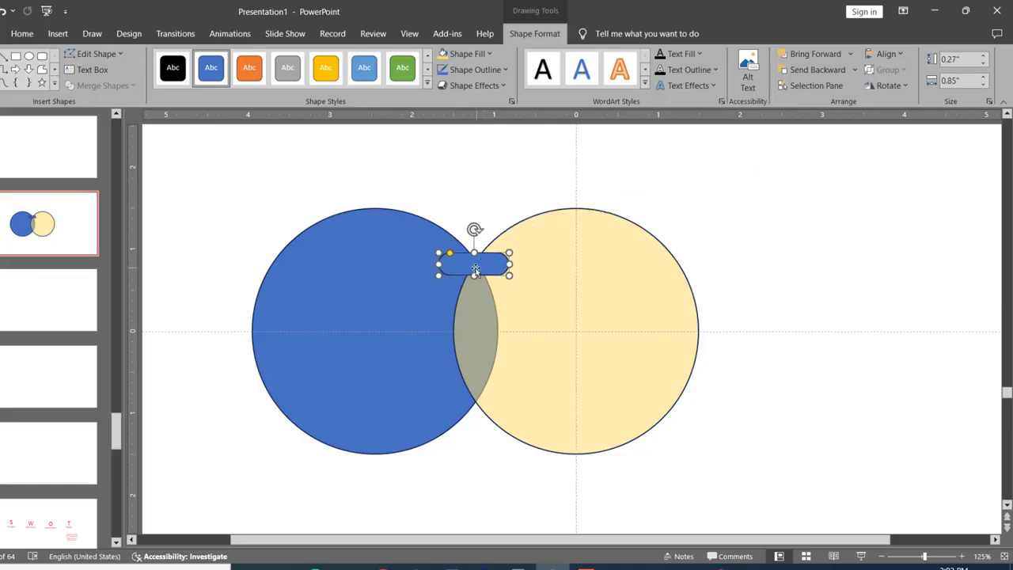
- Duplicate the rounded bar into a staggered stack of six down the overlap, varying the bars' lengths and thicknesses
{"action": "key", "text": "ctrl+v"}
{"action": "left_click_drag", "start_coordinate": [473, 269], "coordinate": [463, 352]}
{"action": "key", "text": "ctrl+v"}
{"action": "left_click", "coordinate": [457, 281]}
{"action": "key", "text": "ctrl+v"}
{"action": "key", "text": "ctrl+v"}
{"action": "left_click", "coordinate": [465, 314]}
{"action": "left_click", "coordinate": [511, 336]}
{"action": "key", "text": "ctrl+v"}
{"action": "left_click", "coordinate": [573, 144]}
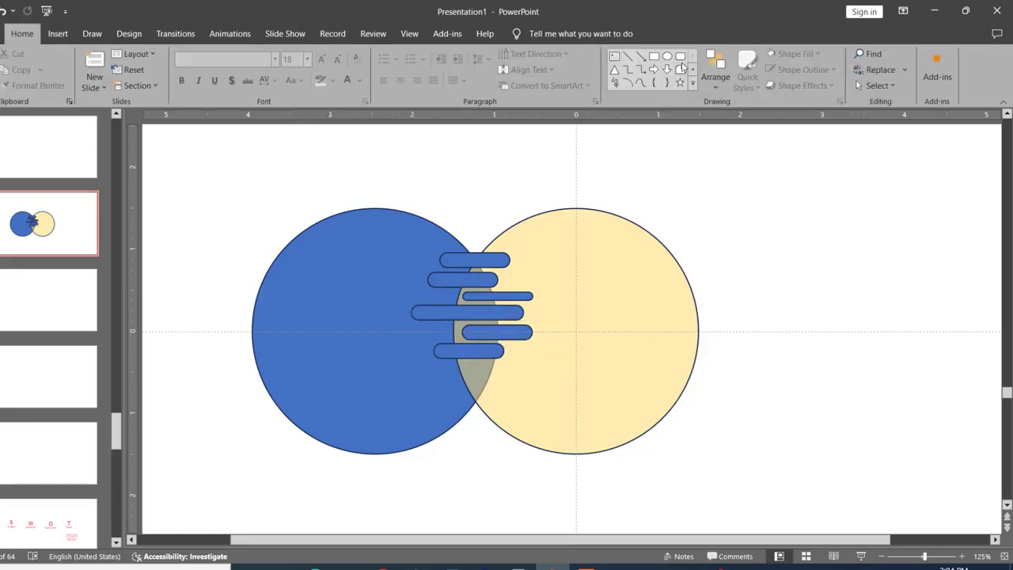
- Draw two small circles beside the overlap, one near each side of the lowest bar
{"action": "left_click", "coordinate": [667, 57]}
{"action": "mouse_move", "coordinate": [659, 179]}
{"action": "left_mouse_down"}
{"action": "mouse_move", "coordinate": [686, 203]}
{"action": "mouse_move", "coordinate": [441, 383]}
{"action": "mouse_move", "coordinate": [455, 412]}
{"action": "mouse_move", "coordinate": [524, 358]}
{"action": "left_mouse_up"}
{"action": "left_click", "coordinate": [213, 166]}
- Select both large circles, all the bars and the small circles, and split them with Fragment
{"action": "left_click_drag", "start_coordinate": [214, 166], "coordinate": [784, 493]}
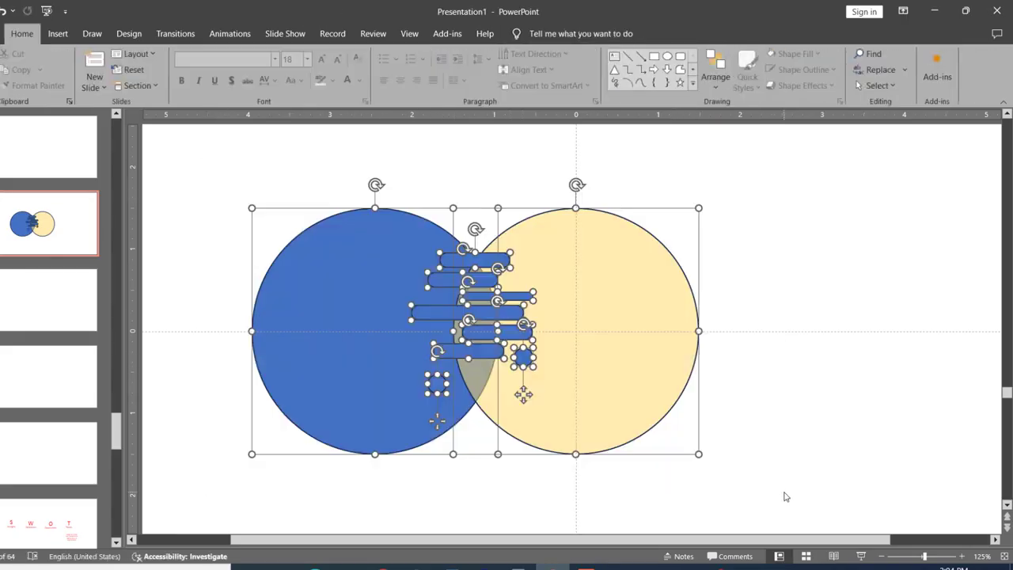
{"action": "left_click", "coordinate": [534, 34]}
{"action": "left_click", "coordinate": [103, 85]}
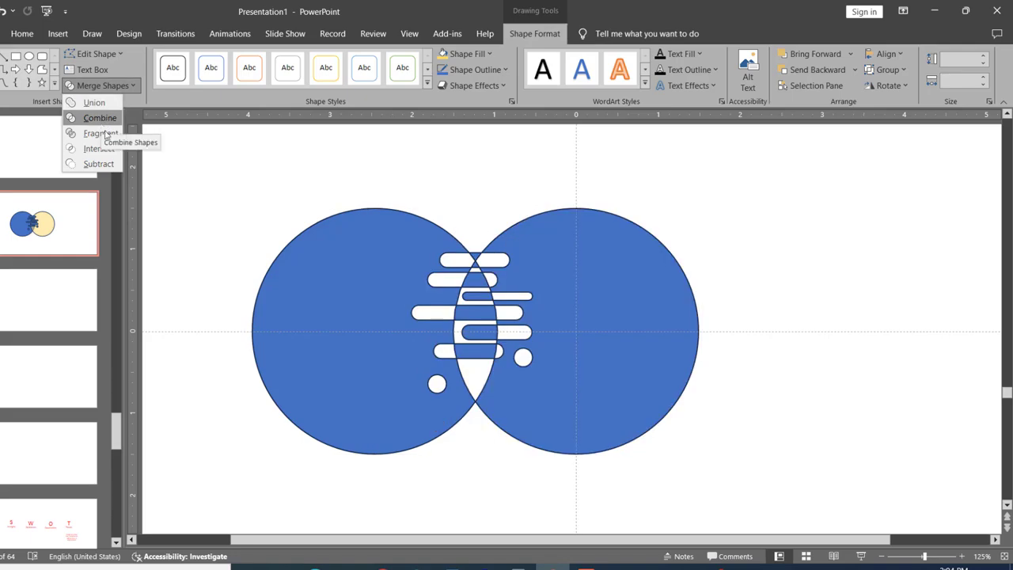
{"action": "left_click", "coordinate": [101, 133]}
- Delete the fragments inside the second bar, the left part of the top bar and the small piece between them
{"action": "left_click", "coordinate": [455, 266]}
{"action": "key", "text": "Delete"}
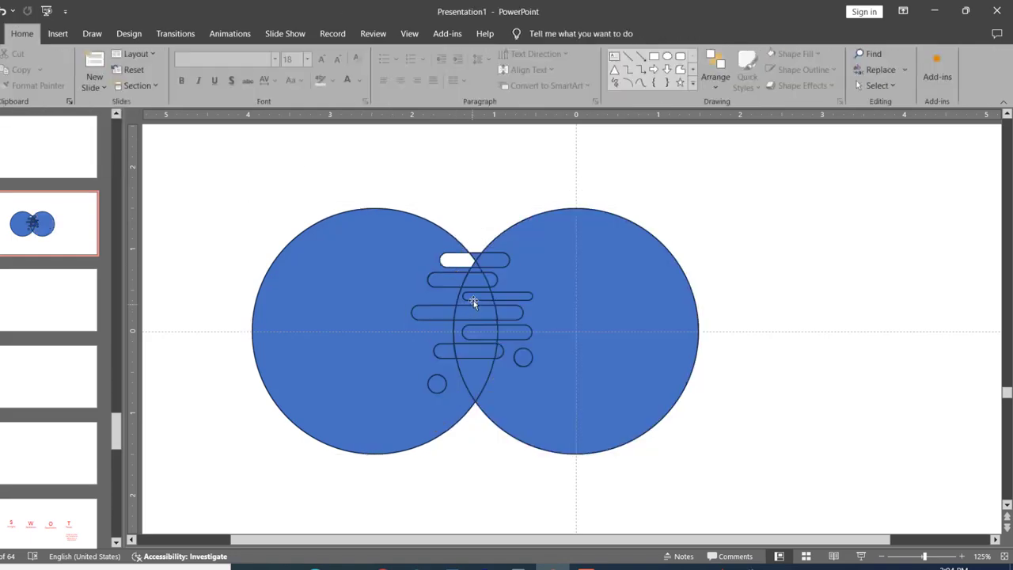
{"action": "left_click", "coordinate": [453, 280]}
{"action": "key", "text": "Delete"}
{"action": "left_click", "coordinate": [472, 280]}
{"action": "key", "text": "Delete"}
{"action": "left_click", "coordinate": [490, 279]}
{"action": "key", "text": "Delete"}
{"action": "left_click", "coordinate": [476, 267]}
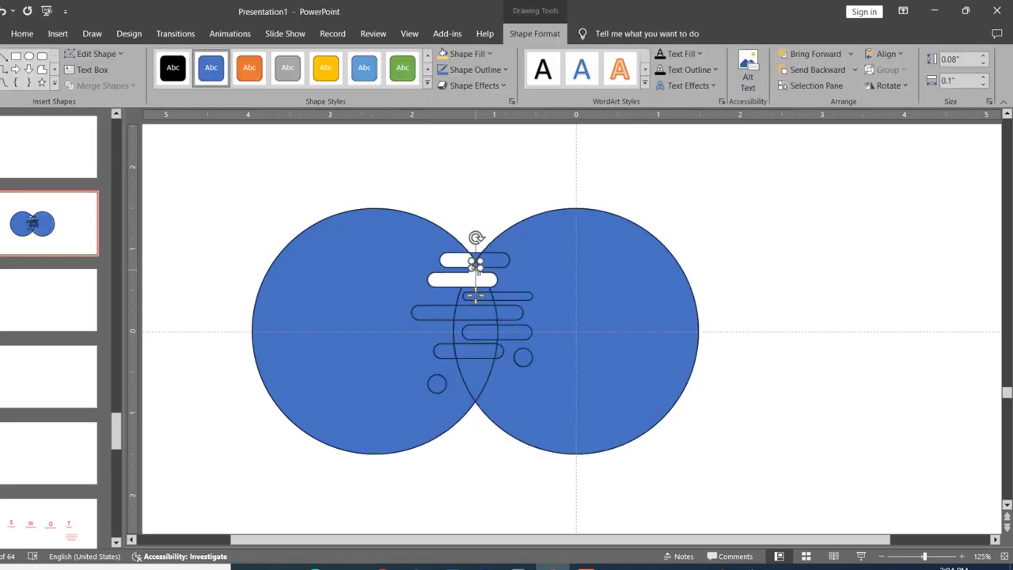
{"action": "key", "text": "Delete"}
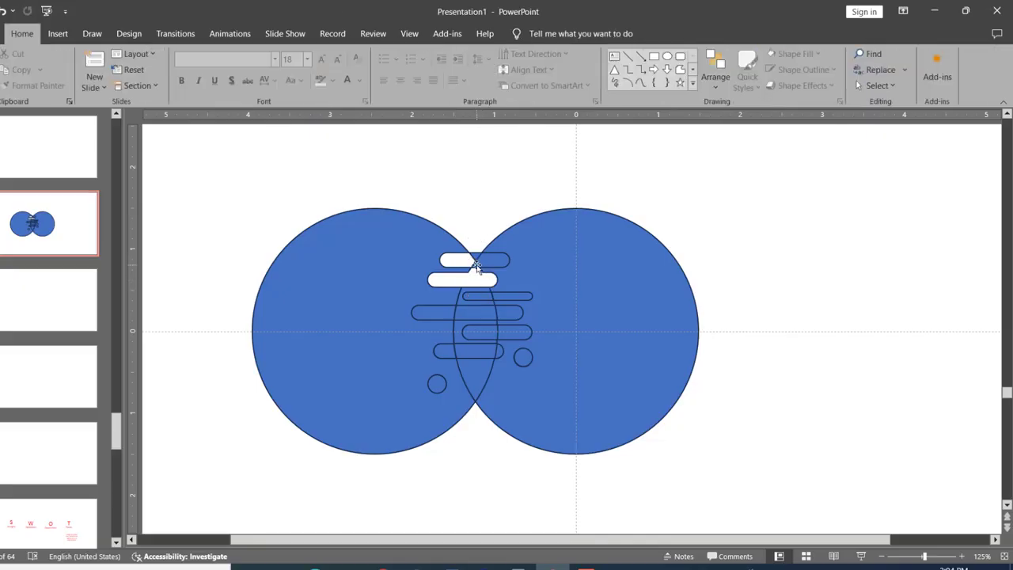
{"action": "key", "text": "Delete"}
- Delete the fragments inside the third to sixth bars
{"action": "left_click", "coordinate": [479, 296]}
{"action": "key", "text": "Delete"}
{"action": "left_click", "coordinate": [473, 313]}
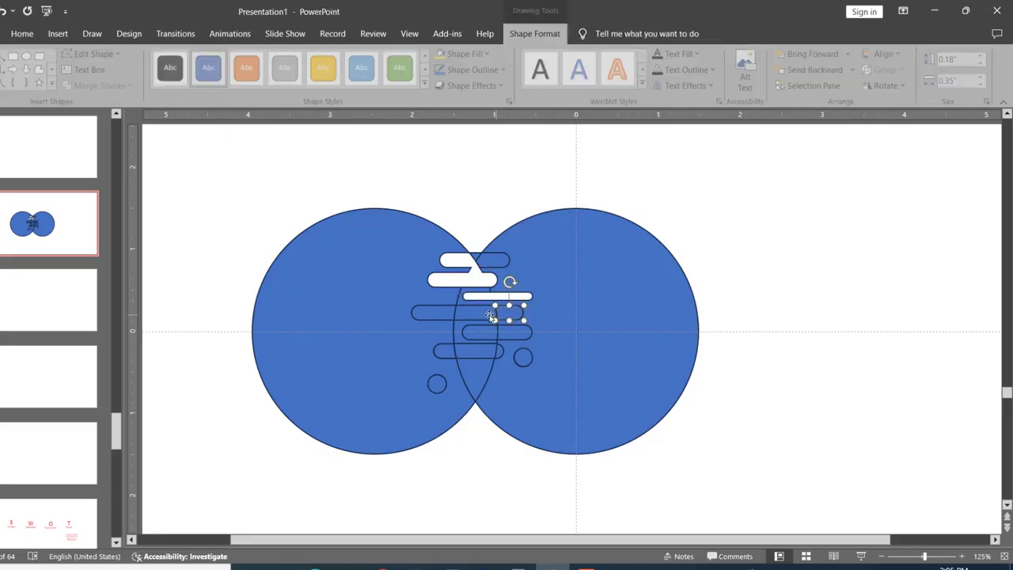
{"action": "key", "text": "Delete"}
{"action": "left_click", "coordinate": [479, 333]}
{"action": "key", "text": "Delete"}
{"action": "left_click", "coordinate": [489, 351]}
{"action": "key", "text": "Delete"}
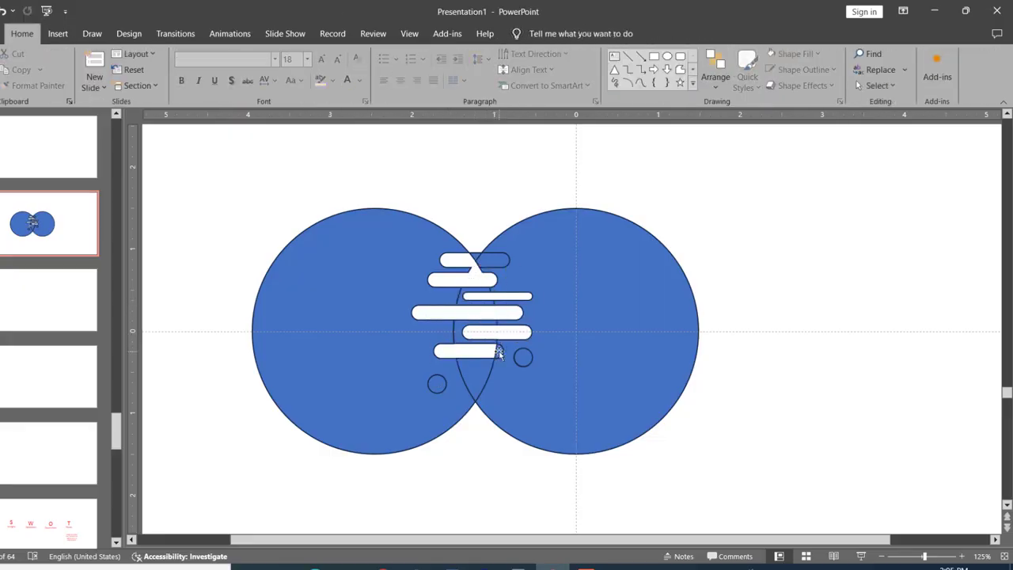
- Delete the remaining end of the lowest bar and the fragments inside the two small circles
{"action": "left_click", "coordinate": [448, 377]}
{"action": "key", "text": "Delete"}
{"action": "left_click", "coordinate": [478, 370]}
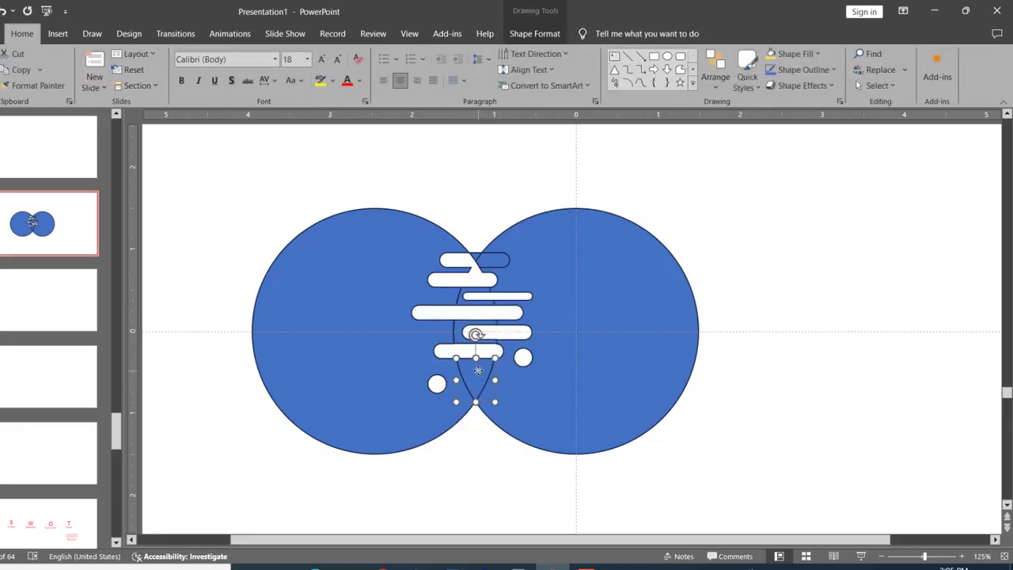
{"action": "key", "text": "Delete"}
- Remove the outline from all the fragmented pieces
{"action": "scroll", "coordinate": [345, 187], "scroll_direction": "down", "scroll_amount": 5}
{"action": "left_click_drag", "start_coordinate": [324, 192], "coordinate": [749, 482]}
{"action": "left_click", "coordinate": [518, 34]}
{"action": "left_click", "coordinate": [466, 72]}
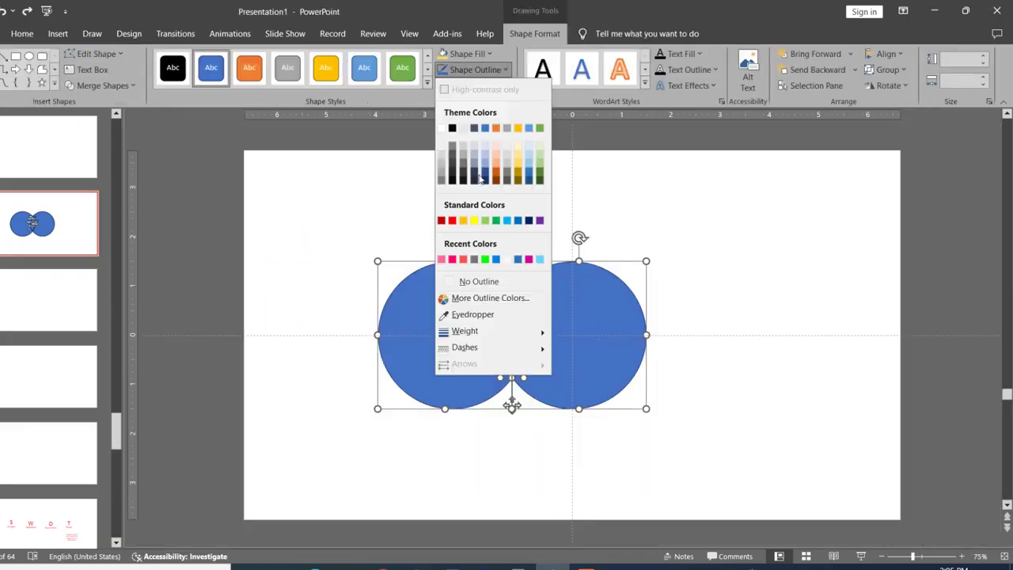
{"action": "left_click", "coordinate": [477, 280]}
{"action": "left_click", "coordinate": [371, 188]}
- Select all the pieces and set their outline to the standard blue
{"action": "key", "text": "ctrl+a"}
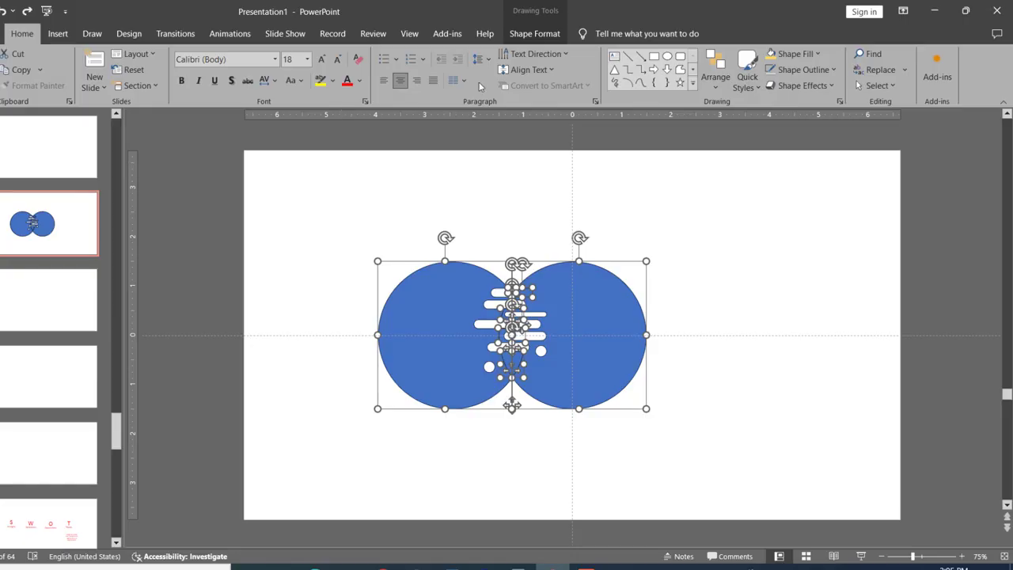
{"action": "left_click", "coordinate": [534, 33]}
{"action": "left_click", "coordinate": [505, 69]}
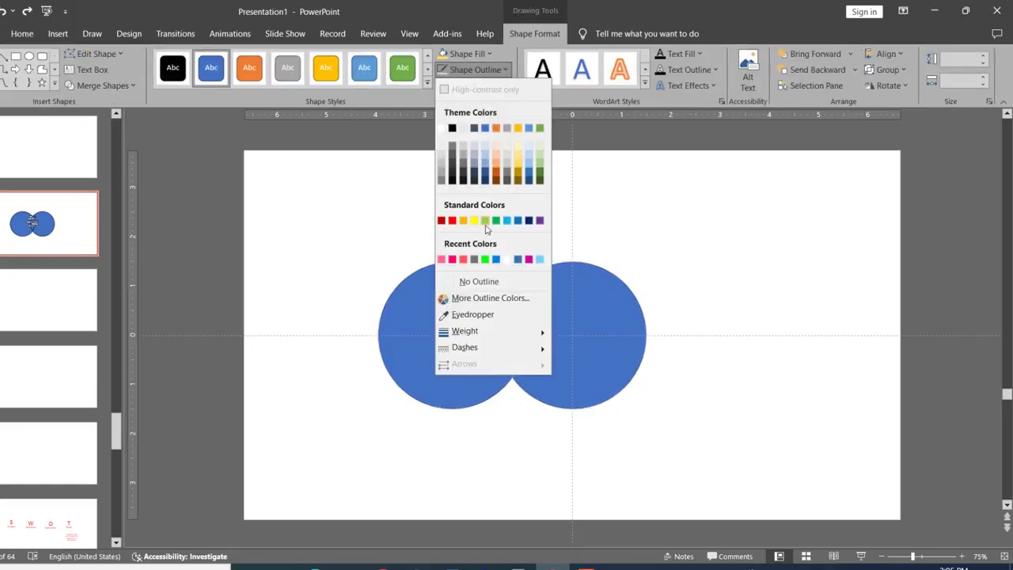
{"action": "left_click", "coordinate": [517, 221]}
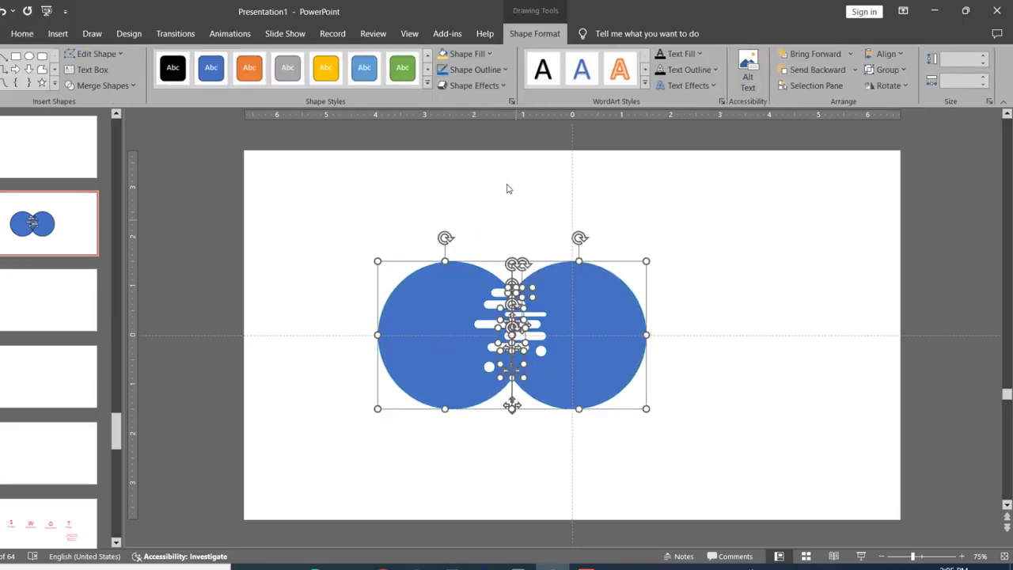
- Fill all the selected pieces with the standard blue
{"action": "left_click", "coordinate": [505, 70]}
{"action": "left_click", "coordinate": [489, 54]}
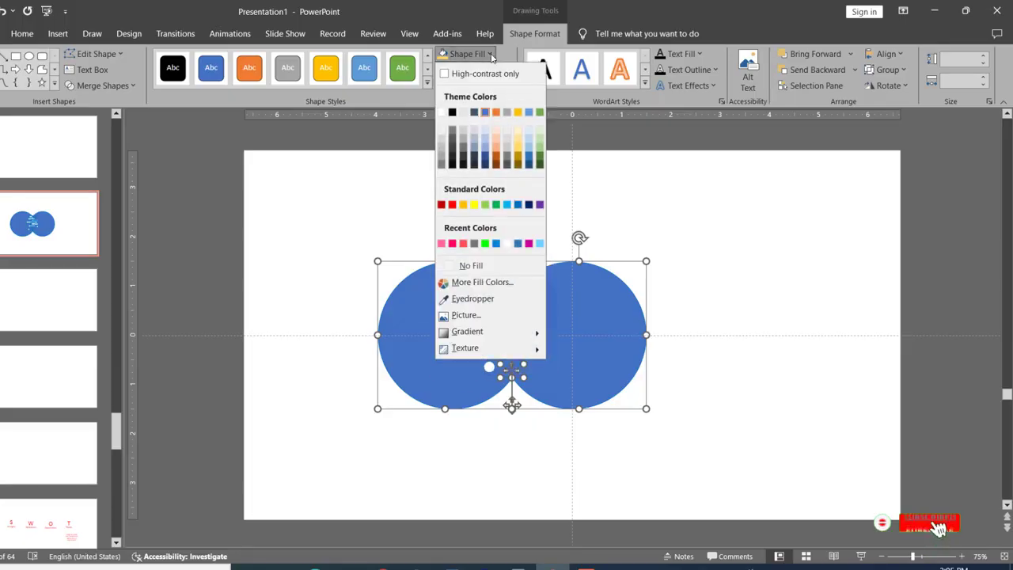
{"action": "left_click", "coordinate": [490, 55]}
{"action": "left_click", "coordinate": [490, 56]}
{"action": "left_click", "coordinate": [518, 207]}
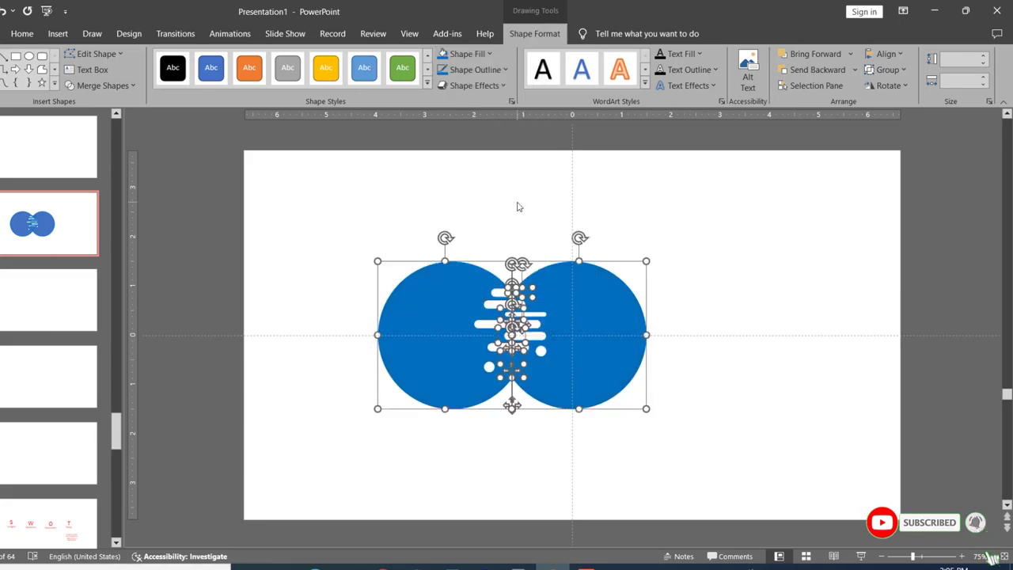
- Merge all the selected pieces into one single shape
{"action": "left_click", "coordinate": [99, 86]}
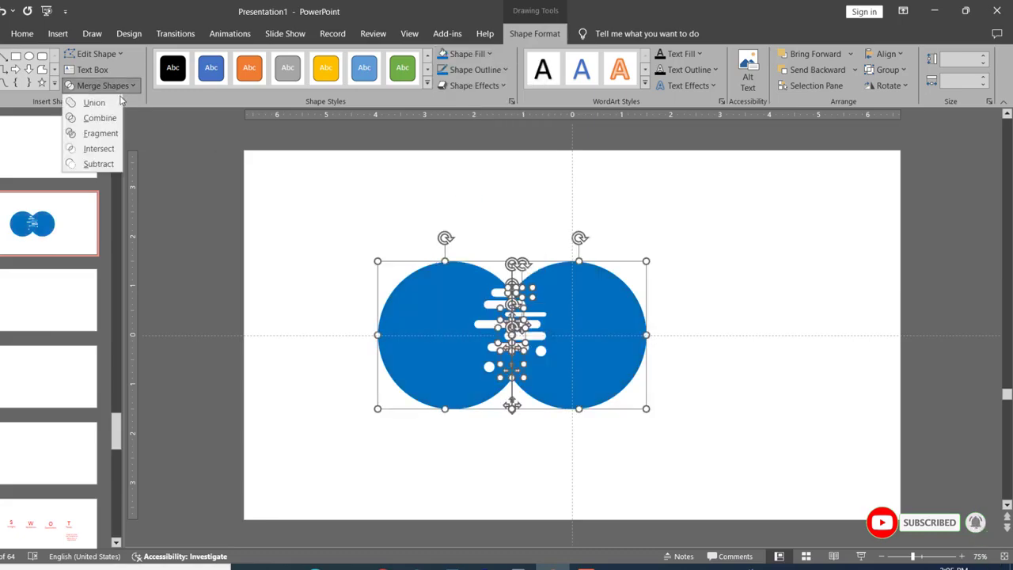
{"action": "left_click", "coordinate": [90, 160]}
{"action": "left_click", "coordinate": [308, 196]}
- Move the merged double-circle shape to the center of the slide
{"action": "scroll", "coordinate": [485, 287], "scroll_direction": "up", "scroll_amount": 3}
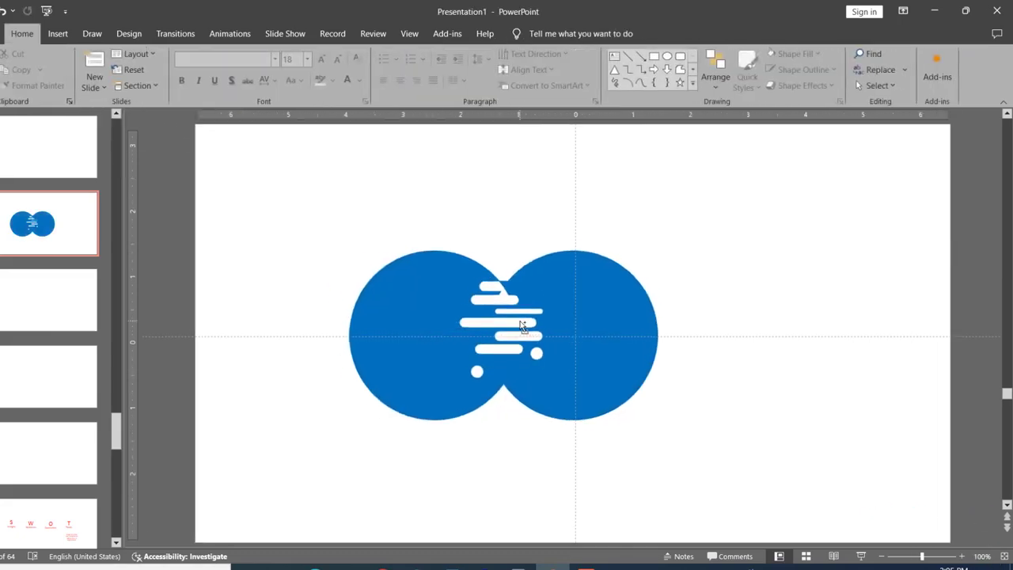
{"action": "left_click_drag", "start_coordinate": [534, 313], "coordinate": [614, 315]}
{"action": "scroll", "coordinate": [614, 314], "scroll_direction": "down", "scroll_amount": 2}
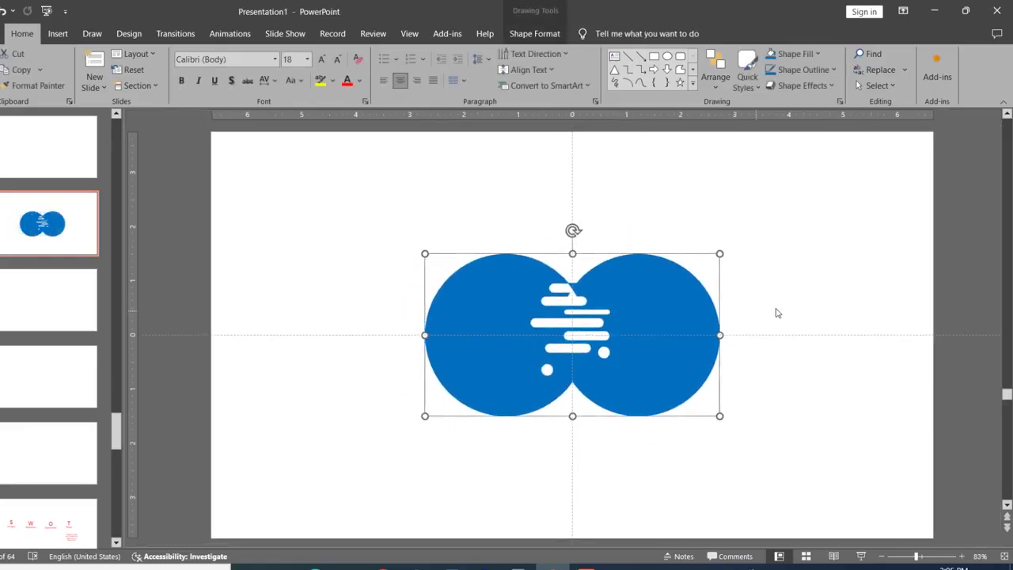
{"action": "left_click", "coordinate": [695, 293]}
{"action": "left_click", "coordinate": [771, 228]}
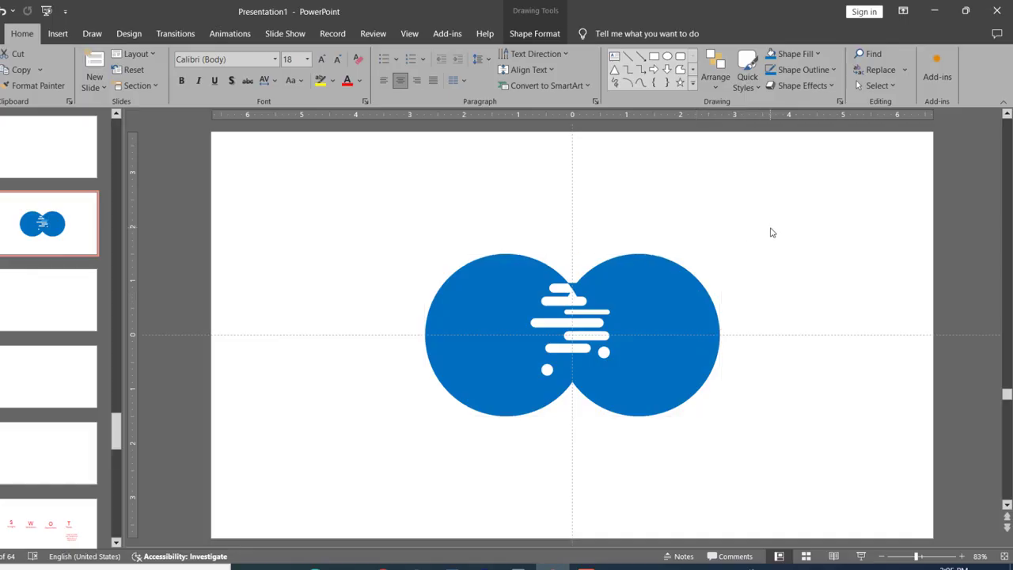
{"action": "left_click", "coordinate": [685, 269]}
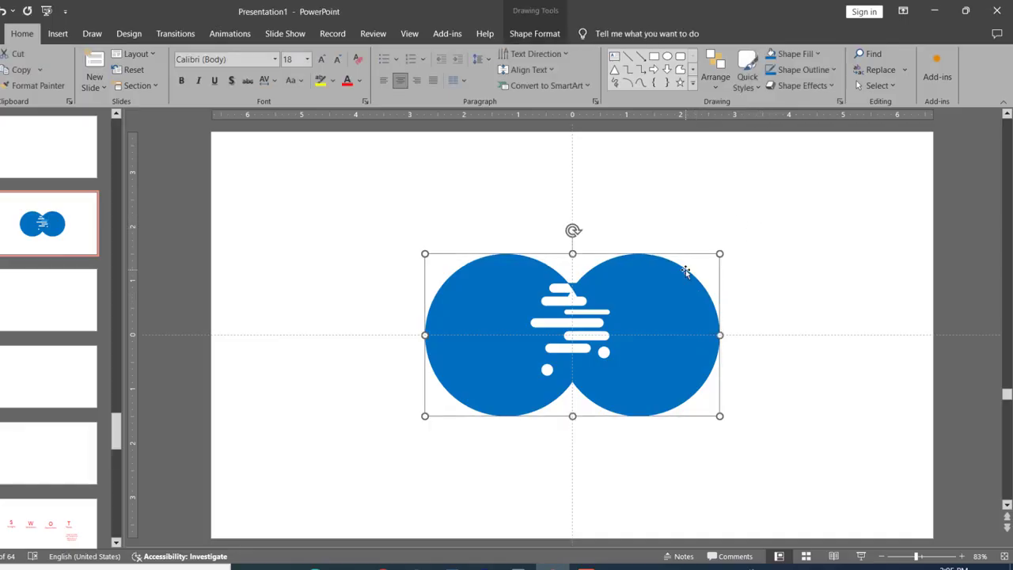
{"action": "key", "text": "ctrl+v"}
{"action": "left_click_drag", "start_coordinate": [683, 288], "coordinate": [628, 296]}
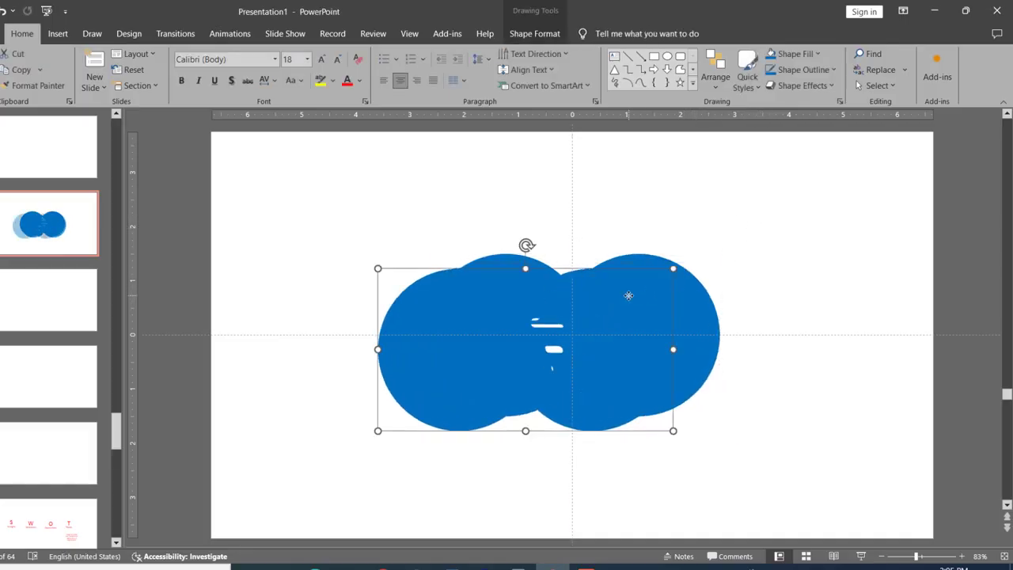
{"action": "key", "text": "Delete"}
- Draw a circle and enlarge it to about 3.13 in, positioned over the right lobe of the merged shape
{"action": "left_click", "coordinate": [667, 57]}
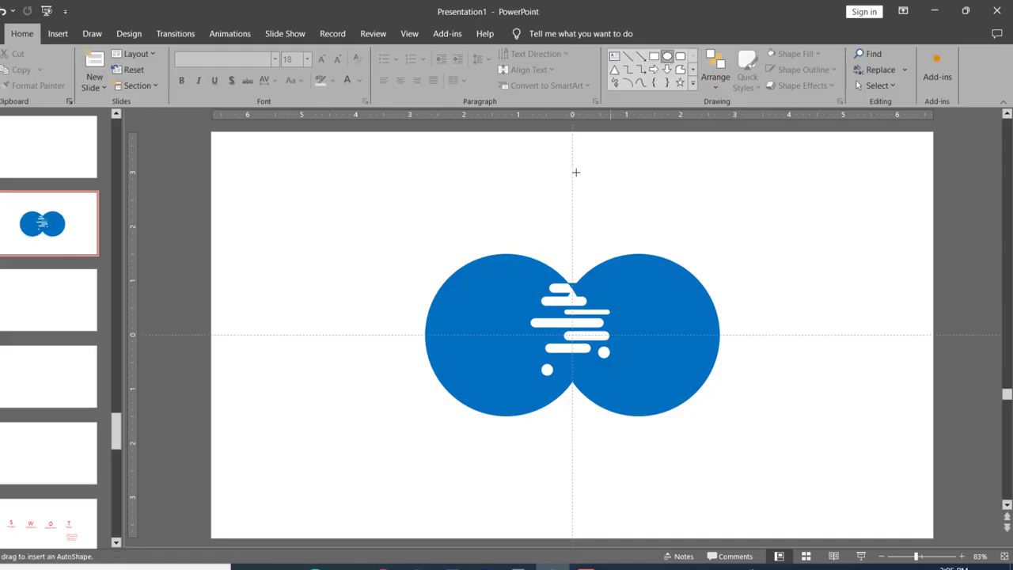
{"action": "left_click_drag", "start_coordinate": [573, 180], "coordinate": [717, 325]}
{"action": "left_click_drag", "start_coordinate": [668, 260], "coordinate": [668, 306]}
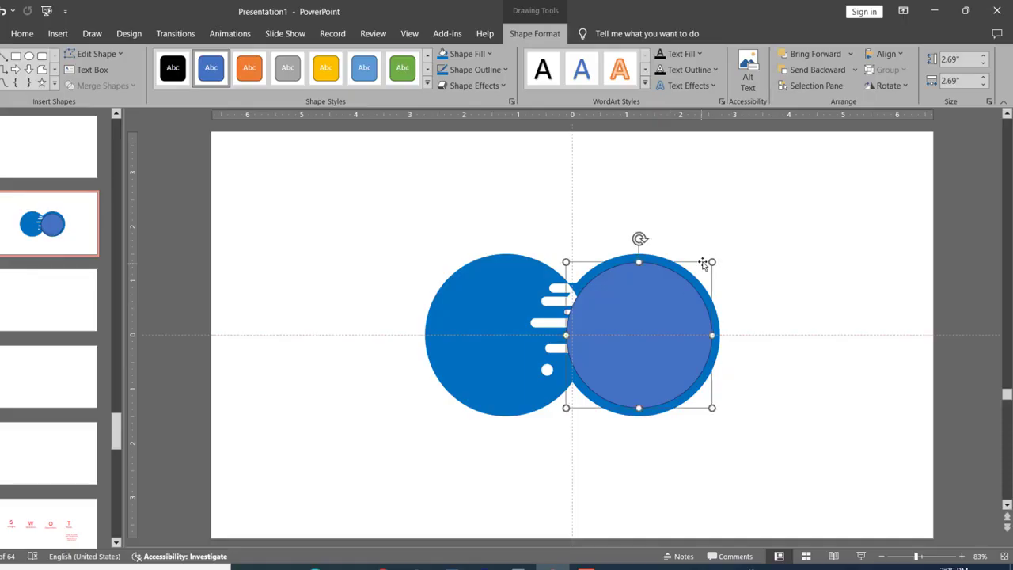
{"action": "left_click_drag", "start_coordinate": [710, 262], "coordinate": [736, 237]}
{"action": "left_click_drag", "start_coordinate": [688, 285], "coordinate": [678, 298]}
- Send the new circle to the back, behind the merged shape
{"action": "left_click", "coordinate": [854, 70]}
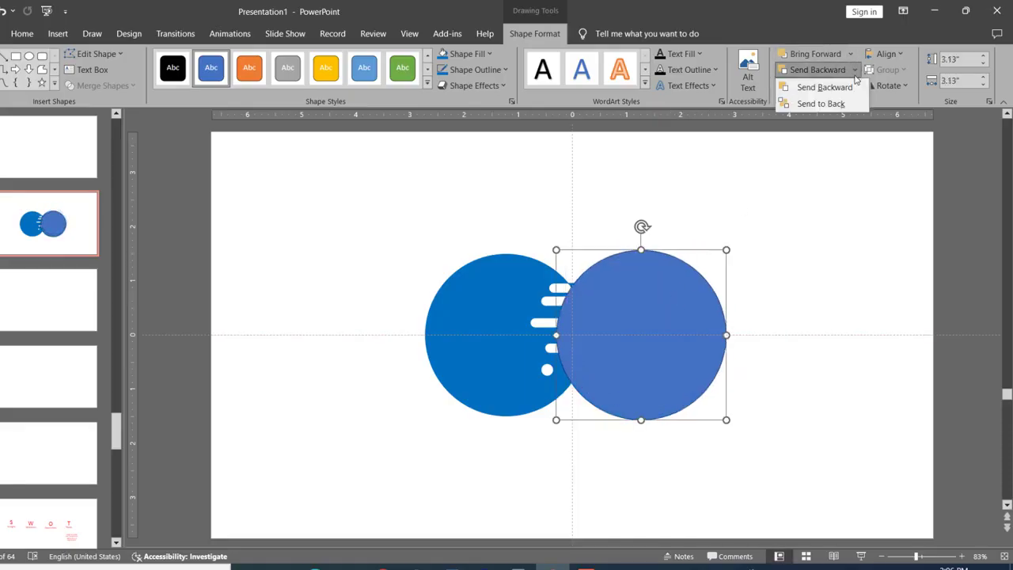
{"action": "left_click", "coordinate": [821, 104]}
{"action": "key", "text": "Escape"}
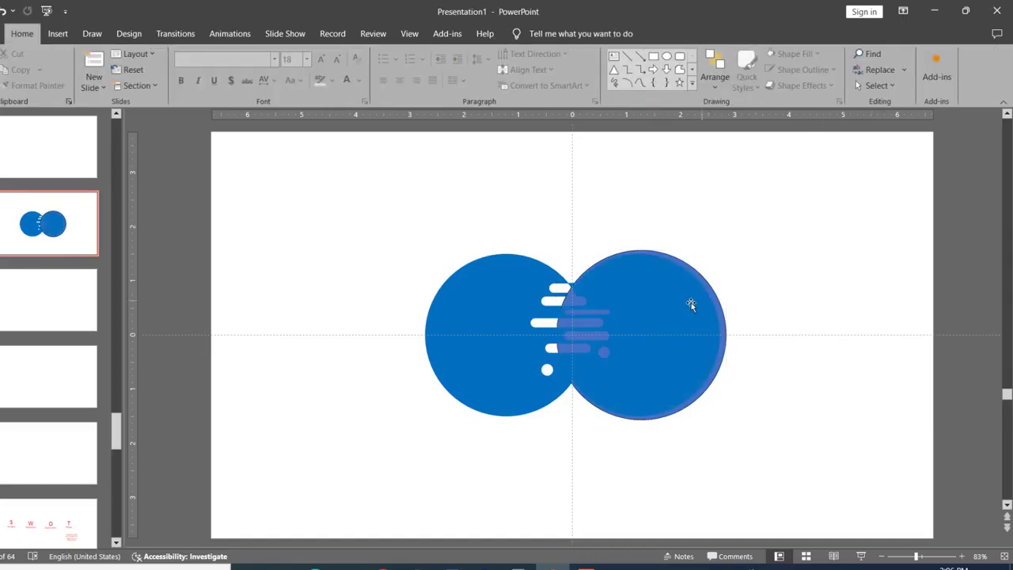
{"action": "left_click_drag", "start_coordinate": [691, 303], "coordinate": [680, 307]}
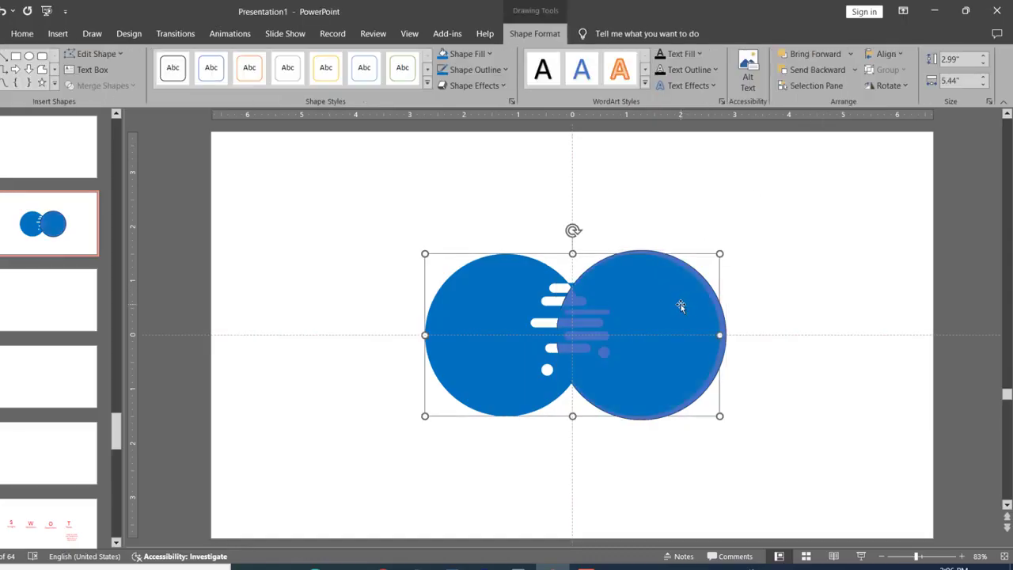
- Resize the circle behind the merged shape to 2.99 in and move it partly clear, up and right of the right lobe
{"action": "left_click", "coordinate": [728, 319]}
{"action": "left_click", "coordinate": [720, 317]}
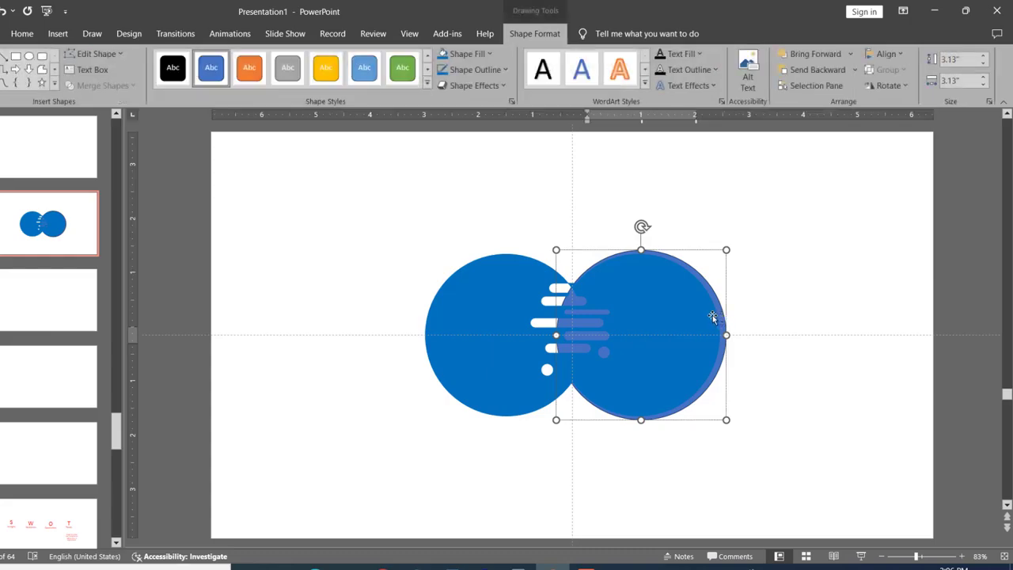
{"action": "left_click_drag", "start_coordinate": [718, 299], "coordinate": [756, 270]}
{"action": "left_click_drag", "start_coordinate": [764, 219], "coordinate": [757, 229]}
{"action": "left_click_drag", "start_coordinate": [726, 280], "coordinate": [723, 223]}
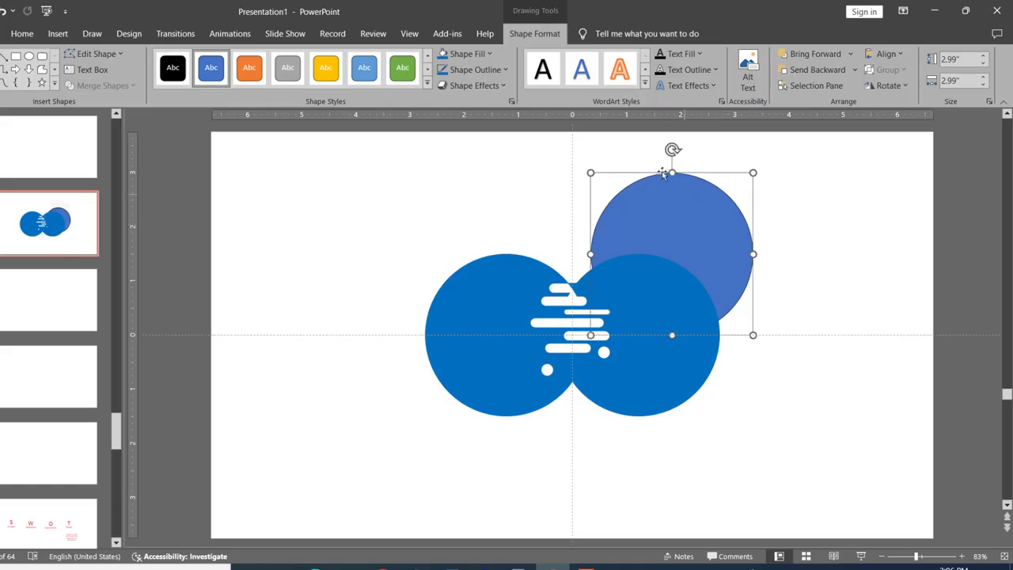
- Remove the circle's outline and fill it with light gray
{"action": "left_click", "coordinate": [479, 55]}
{"action": "left_click", "coordinate": [441, 111]}
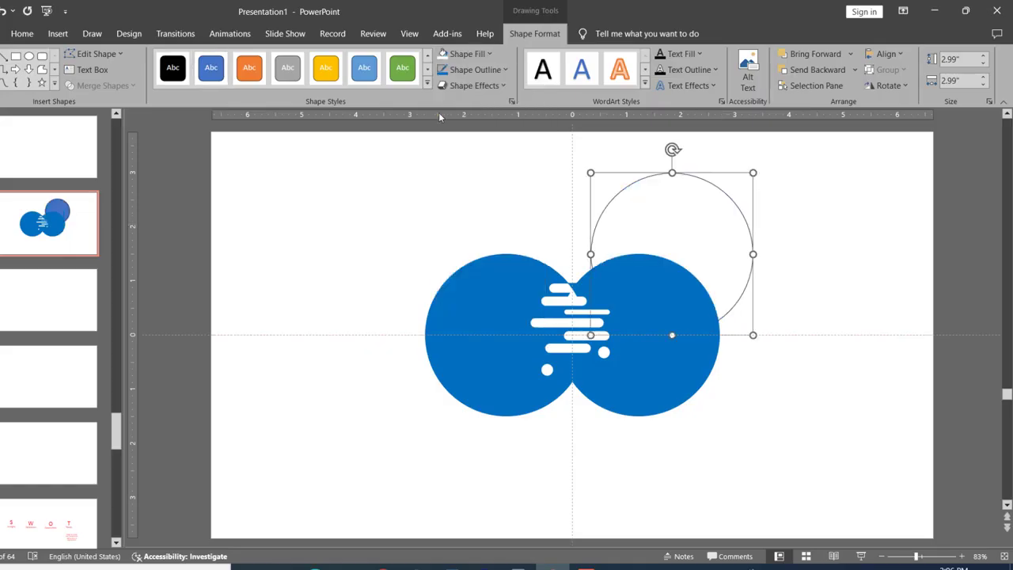
{"action": "left_click", "coordinate": [503, 69]}
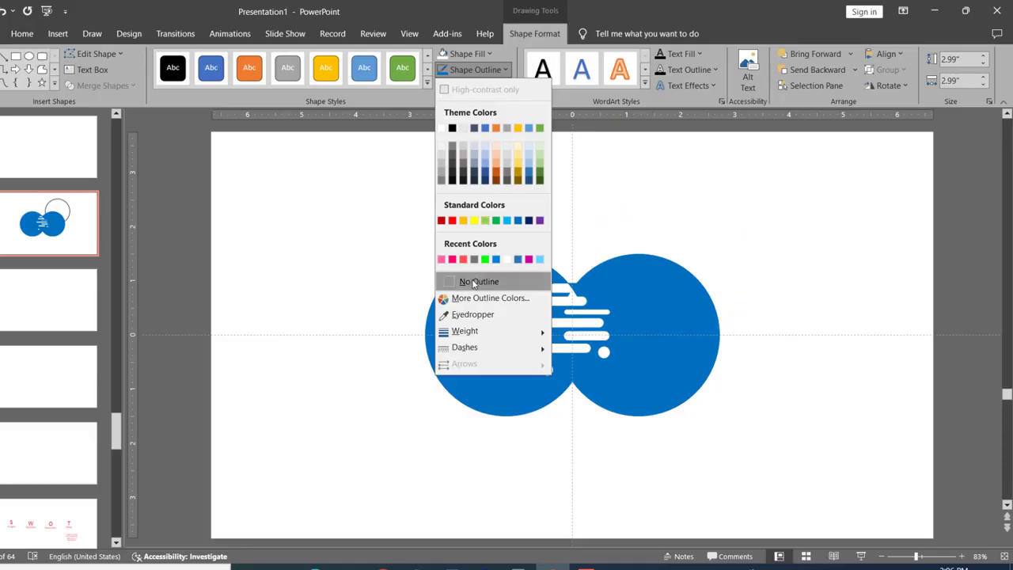
{"action": "left_click", "coordinate": [477, 281]}
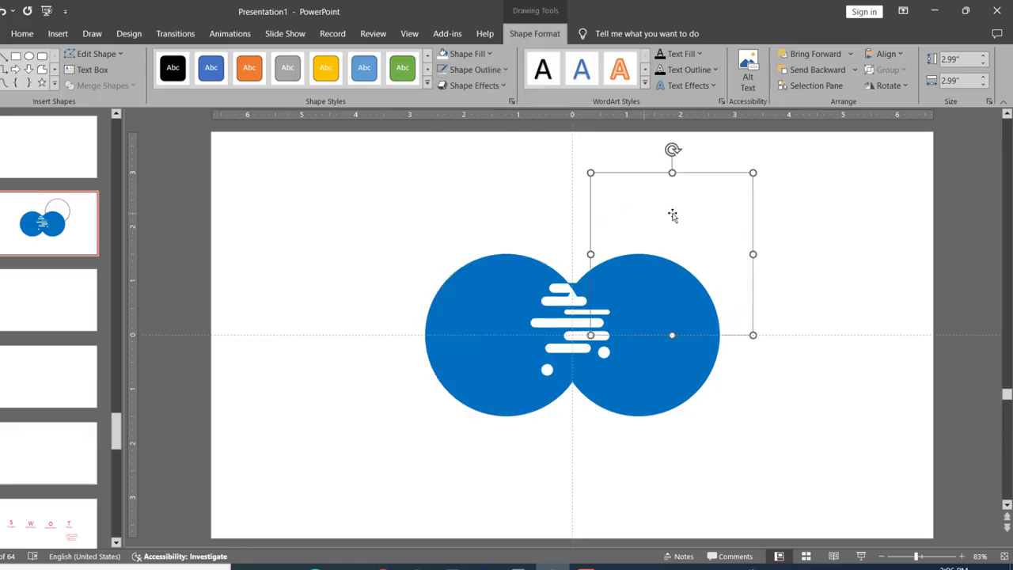
{"action": "left_click", "coordinate": [487, 54]}
{"action": "left_click", "coordinate": [442, 132]}
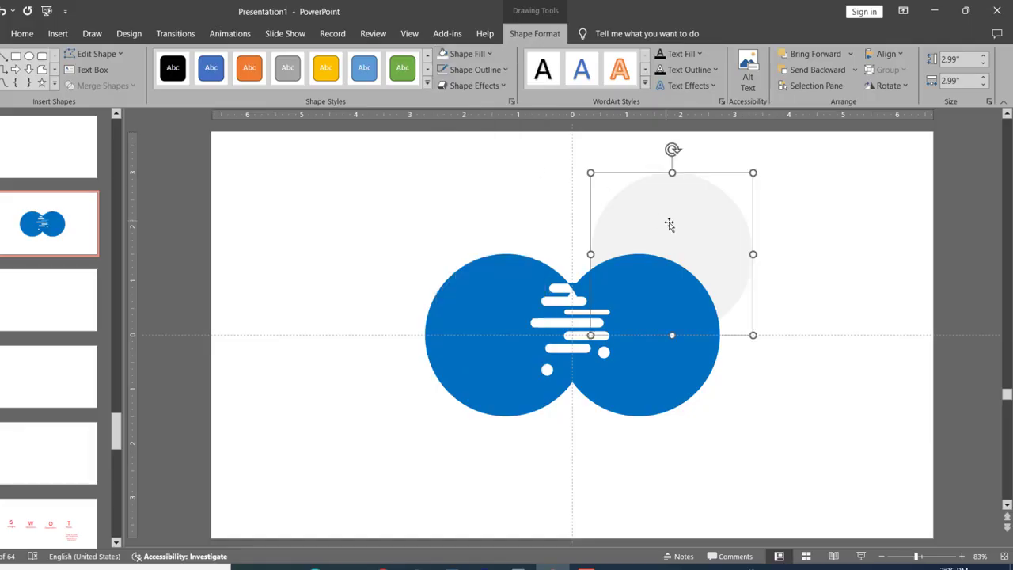
- Enlarge the gray circle to 3.21 in and center it behind the right lobe as an even rim
{"action": "key", "text": "Escape"}
{"action": "left_click", "coordinate": [732, 220]}
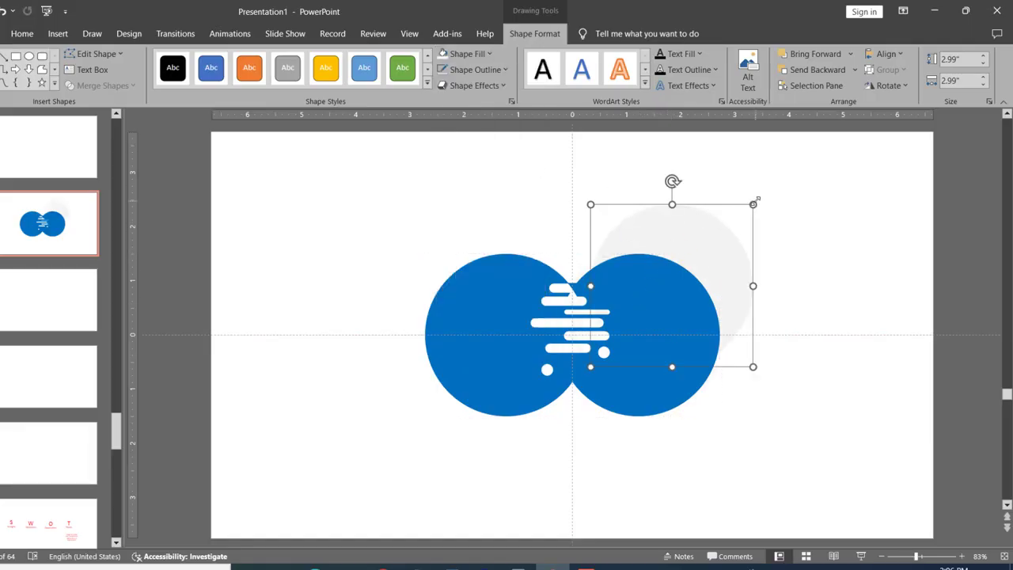
{"action": "left_click_drag", "start_coordinate": [757, 203], "coordinate": [763, 193]}
{"action": "left_click_drag", "start_coordinate": [730, 229], "coordinate": [695, 286]}
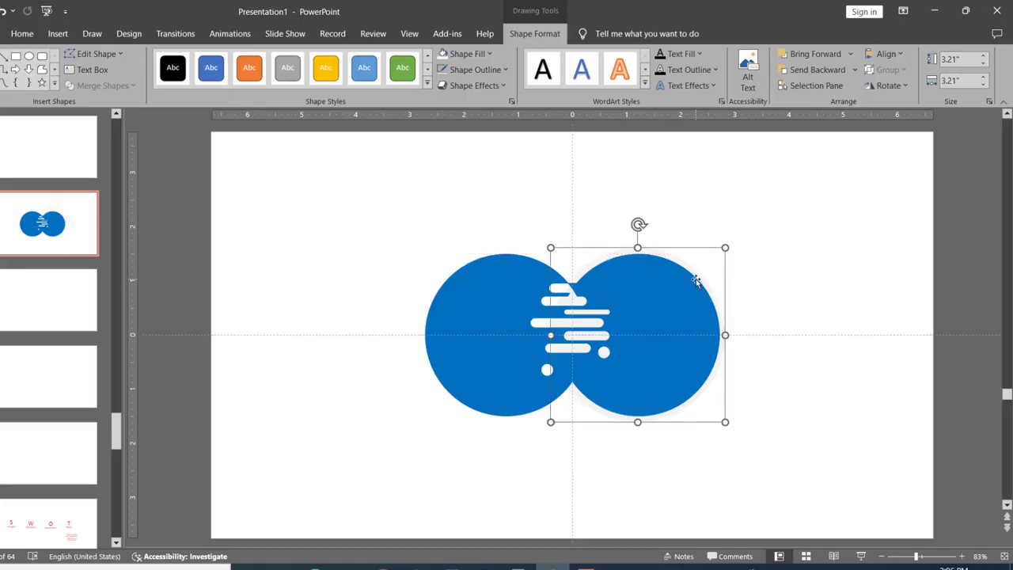
{"action": "key", "text": "ctrl+Right"}
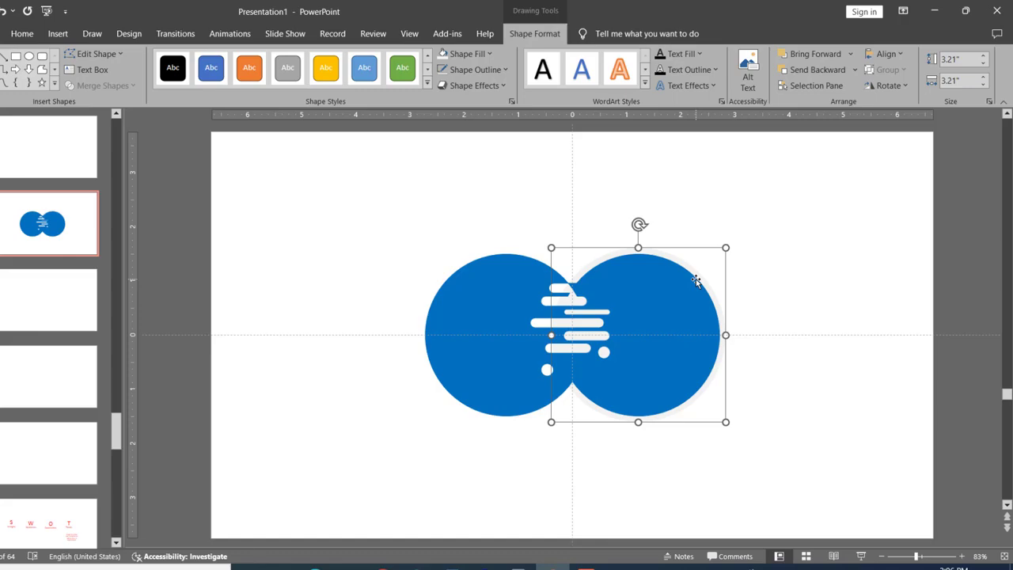
- Duplicate the gray circle, center the copy on the left lobe and send it to the back
{"action": "key", "text": "ctrl+v"}
{"action": "left_click_drag", "start_coordinate": [707, 284], "coordinate": [567, 285]}
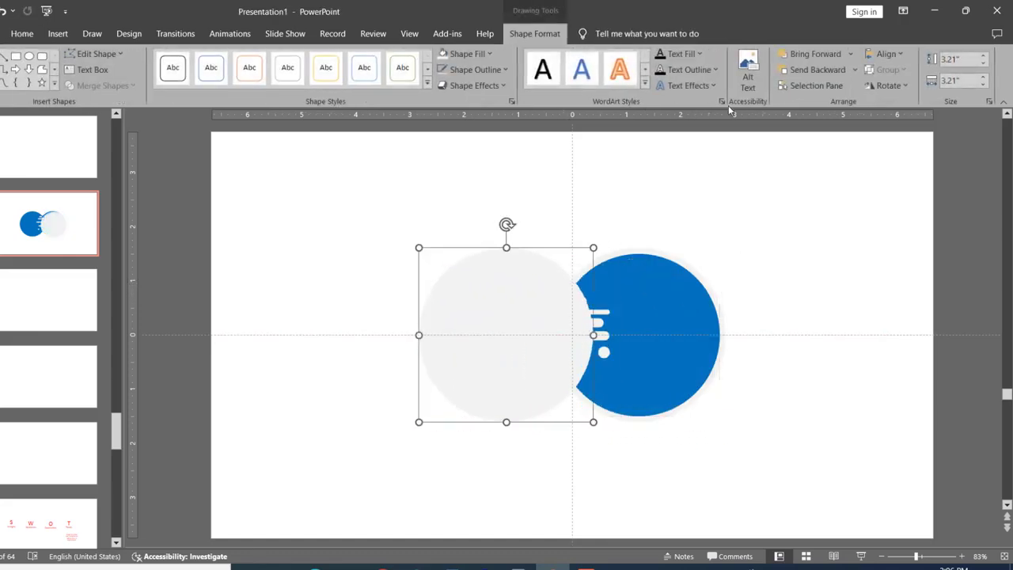
{"action": "left_click", "coordinate": [855, 70]}
{"action": "left_click", "coordinate": [840, 104]}
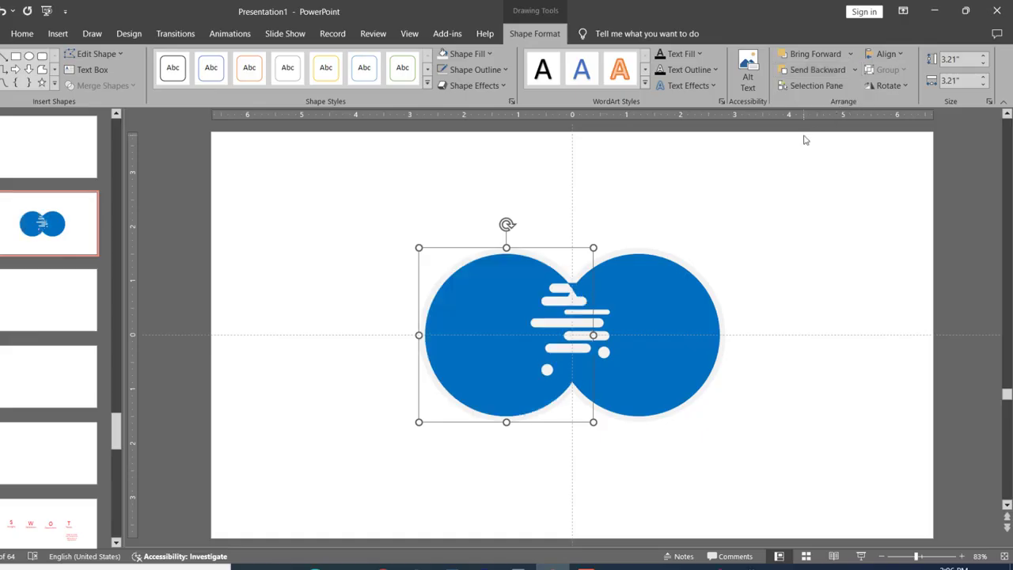
- Group the two gray circles with the blue double-circle shape
{"action": "left_click", "coordinate": [643, 253], "text": "shift"}
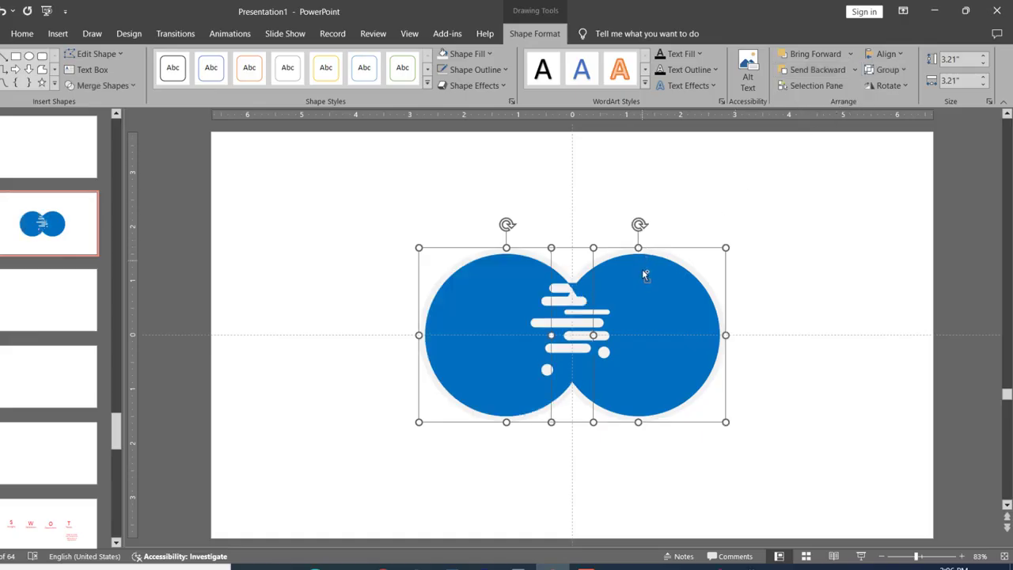
{"action": "left_click", "coordinate": [643, 272], "text": "shift"}
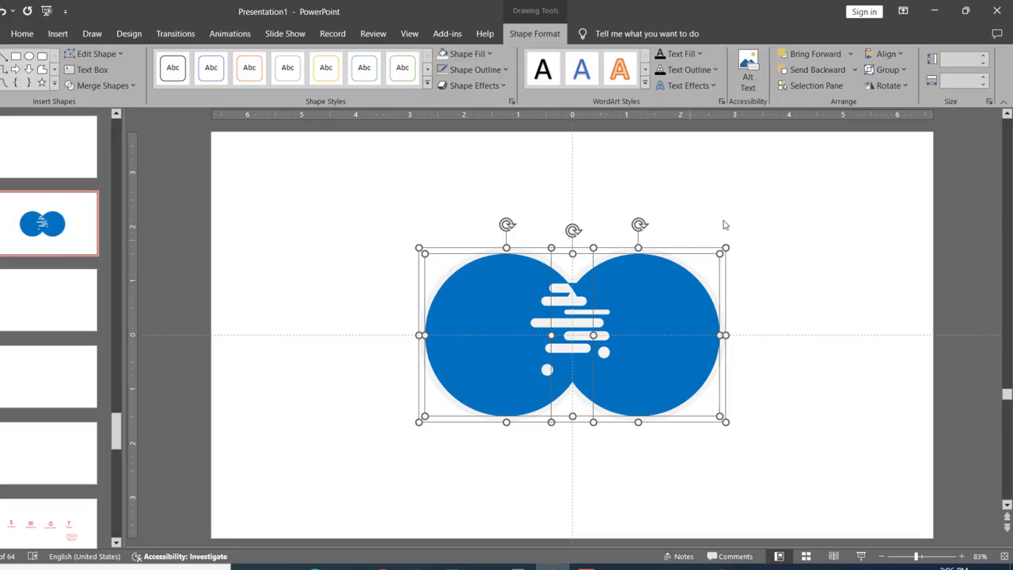
{"action": "key", "text": "ctrl+g"}
{"action": "left_click", "coordinate": [761, 197]}
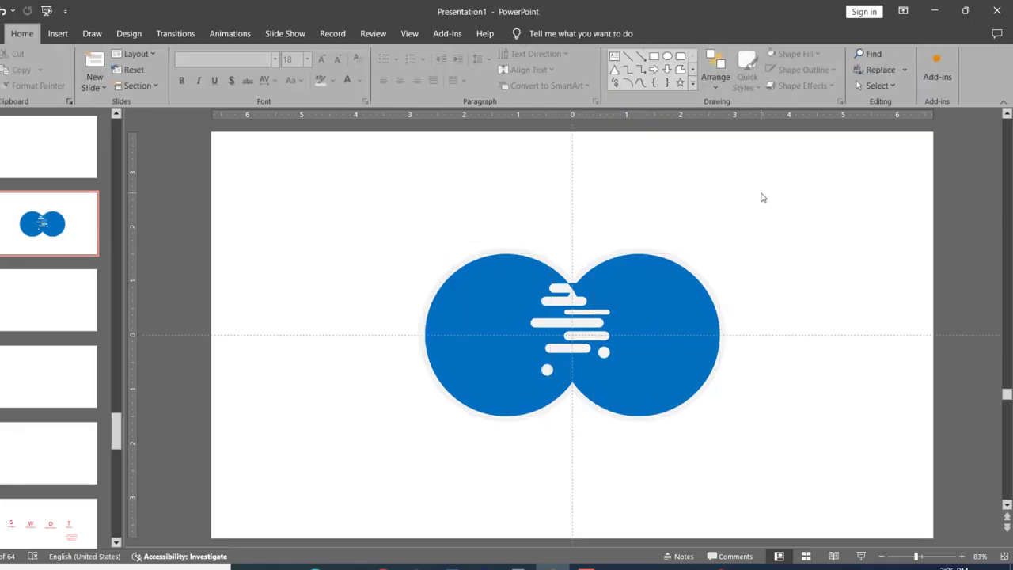
- Move the grouped graphic up into the upper half of the slide, keeping it horizontally centered
{"action": "scroll", "coordinate": [741, 265], "scroll_direction": "down", "scroll_amount": 2}
{"action": "left_click_drag", "start_coordinate": [669, 292], "coordinate": [661, 258]}
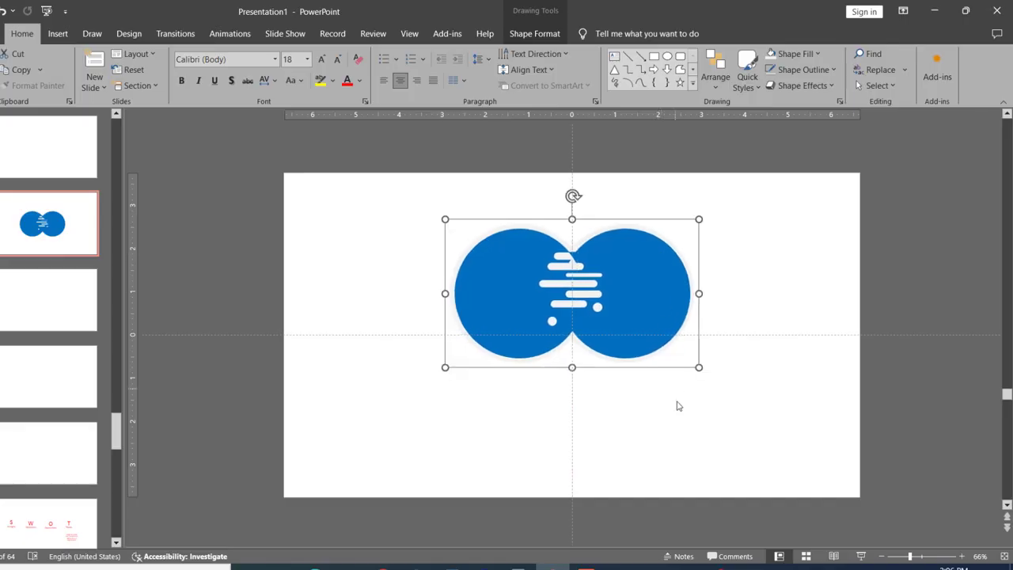
{"action": "left_click", "coordinate": [692, 409]}
- Draw a rounded rectangle about 2.73 in wide and 1.4 in high below and left of the circles
{"action": "scroll", "coordinate": [692, 410], "scroll_direction": "up", "scroll_amount": 1}
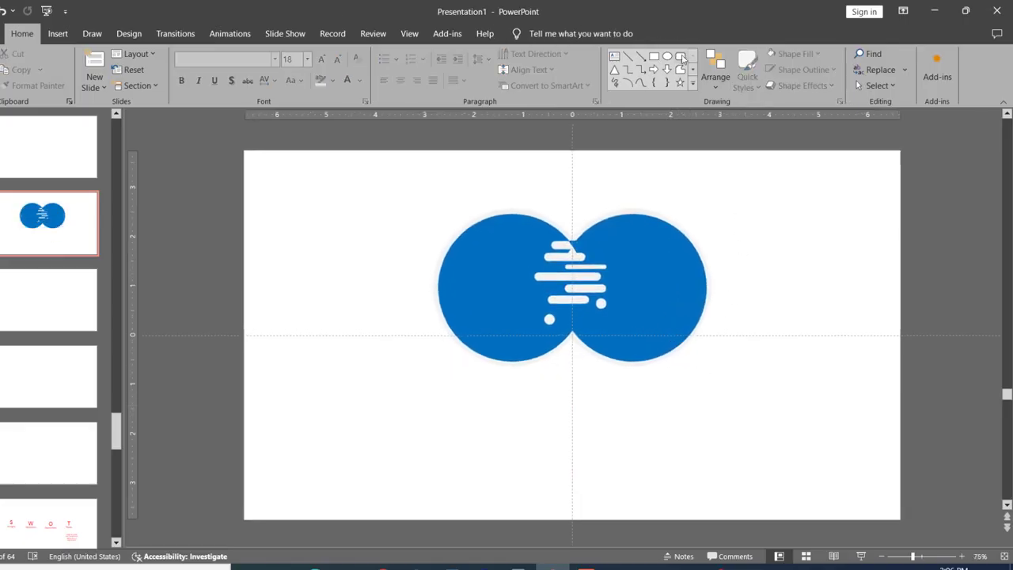
{"action": "left_click", "coordinate": [682, 61]}
{"action": "mouse_move", "coordinate": [353, 401]}
{"action": "left_mouse_down"}
{"action": "mouse_move", "coordinate": [445, 448]}
{"action": "mouse_move", "coordinate": [372, 407]}
{"action": "left_mouse_up"}
{"action": "left_click_drag", "start_coordinate": [445, 449], "coordinate": [481, 456]}
{"action": "left_click_drag", "start_coordinate": [447, 445], "coordinate": [433, 461]}
{"action": "scroll", "coordinate": [432, 461], "scroll_direction": "up", "scroll_amount": 3}
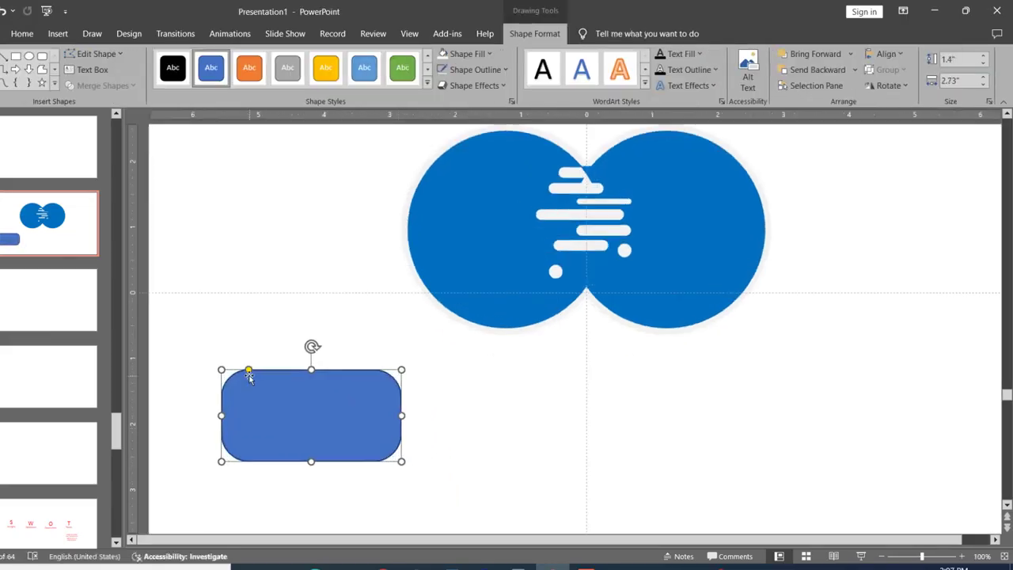
- Remove the rounded rectangle's outline and fill it with light gray
{"action": "left_click", "coordinate": [475, 70]}
{"action": "left_click", "coordinate": [464, 289]}
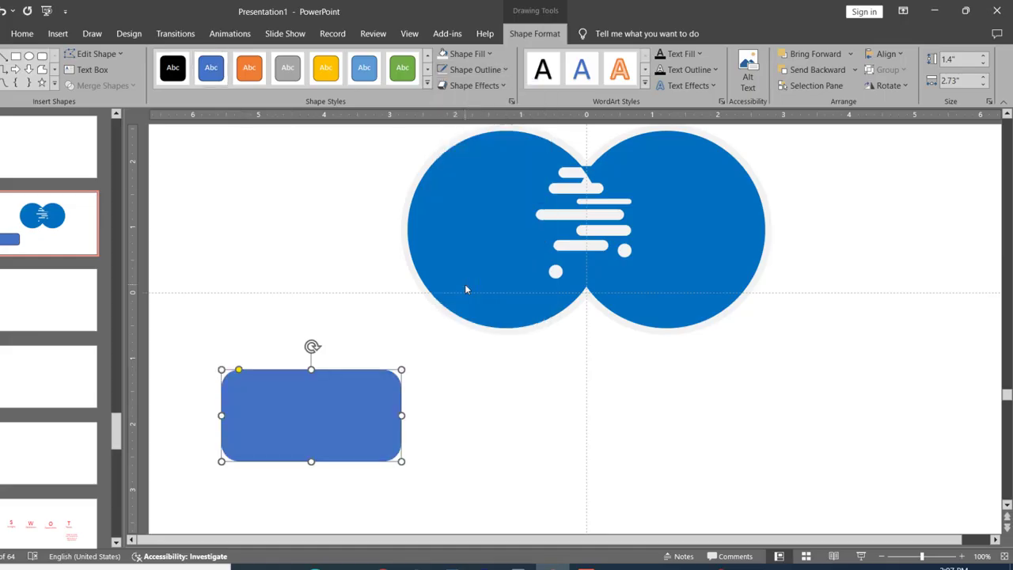
{"action": "left_click", "coordinate": [488, 53]}
{"action": "left_click", "coordinate": [463, 199]}
- Duplicate the rounded rectangle, fill the copy white, shrink it to 2.56 by 1.31 in and place it inside the gray one
{"action": "key", "text": "ctrl+c"}
{"action": "key", "text": "ctrl+v"}
{"action": "left_click_drag", "start_coordinate": [343, 368], "coordinate": [369, 383]}
{"action": "left_click", "coordinate": [475, 53]}
{"action": "left_click", "coordinate": [445, 105]}
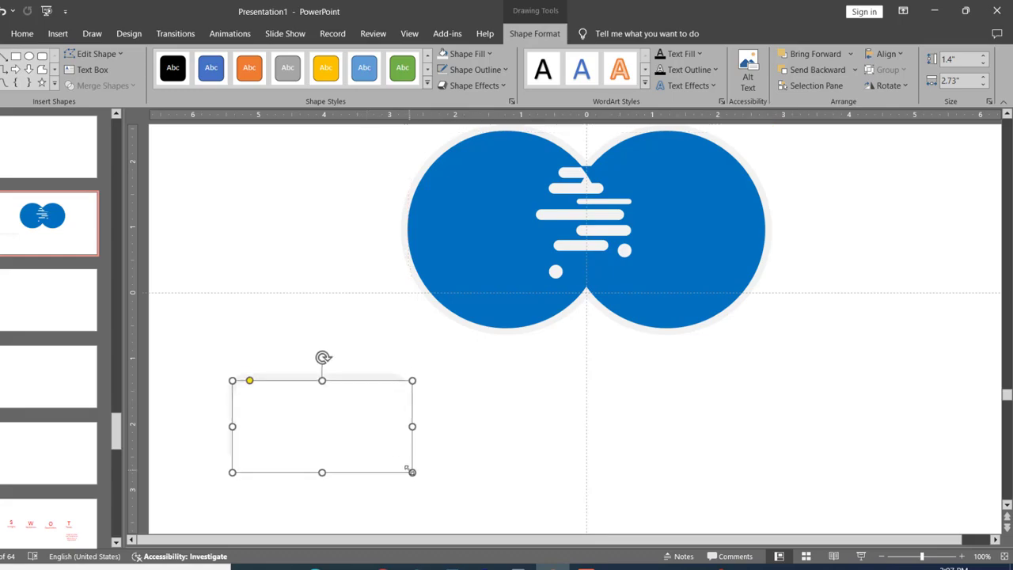
{"action": "left_click_drag", "start_coordinate": [409, 470], "coordinate": [400, 465]}
{"action": "left_click_drag", "start_coordinate": [379, 429], "coordinate": [372, 422]}
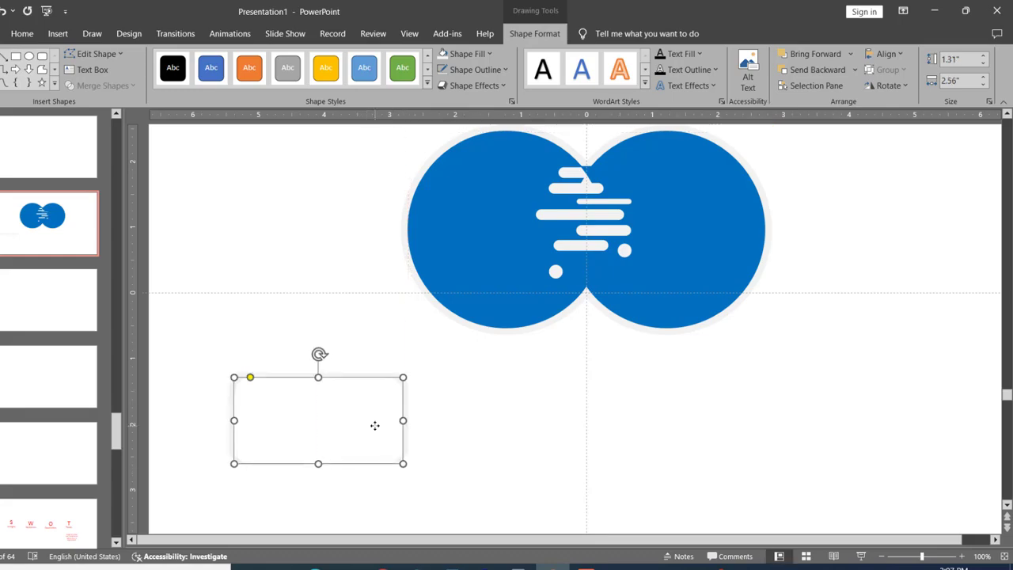
- Nudge the white rectangle up slightly within the gray one and narrow the gray rectangle from its right side
{"action": "left_click", "coordinate": [427, 441]}
{"action": "left_click", "coordinate": [412, 436]}
{"action": "scroll", "coordinate": [316, 461], "scroll_direction": "up", "scroll_amount": 6}
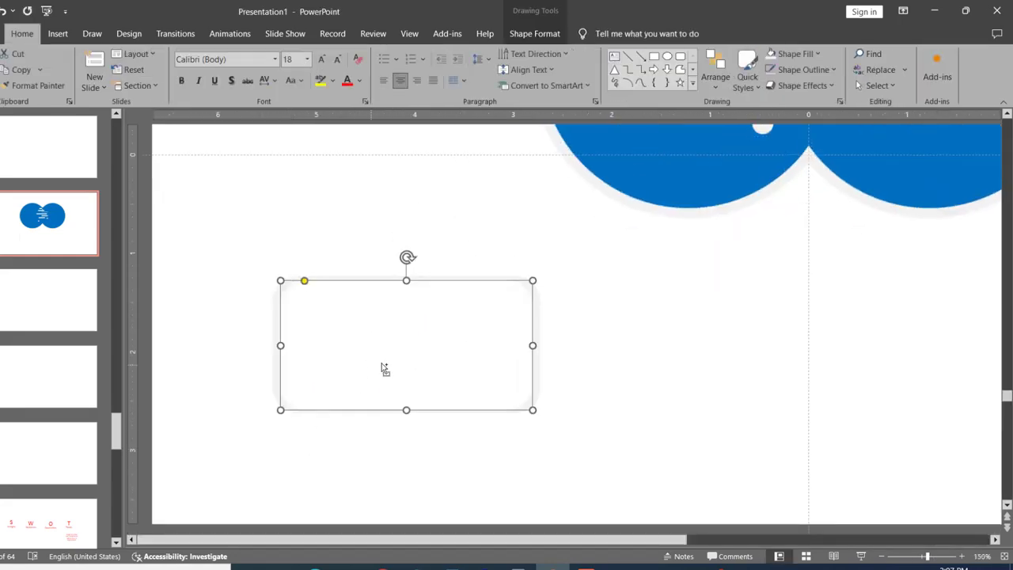
{"action": "left_click_drag", "start_coordinate": [385, 368], "coordinate": [477, 360]}
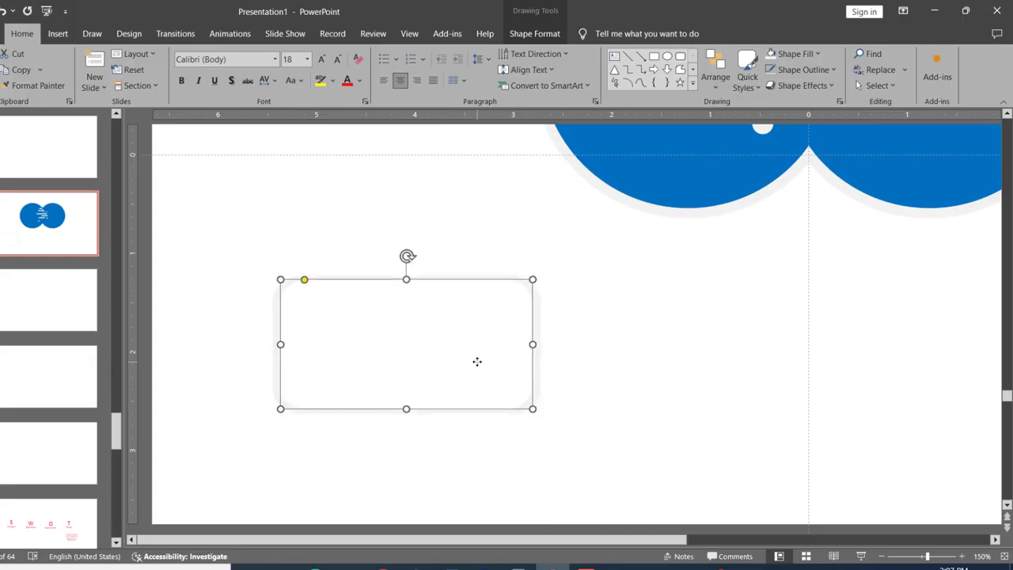
{"action": "left_click", "coordinate": [543, 364]}
{"action": "left_click_drag", "start_coordinate": [539, 344], "coordinate": [536, 343]}
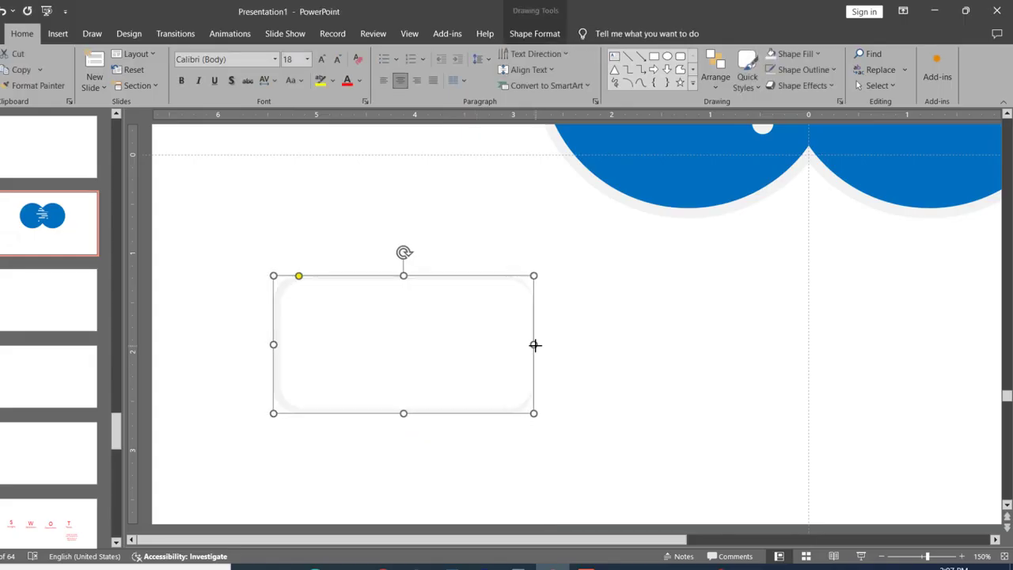